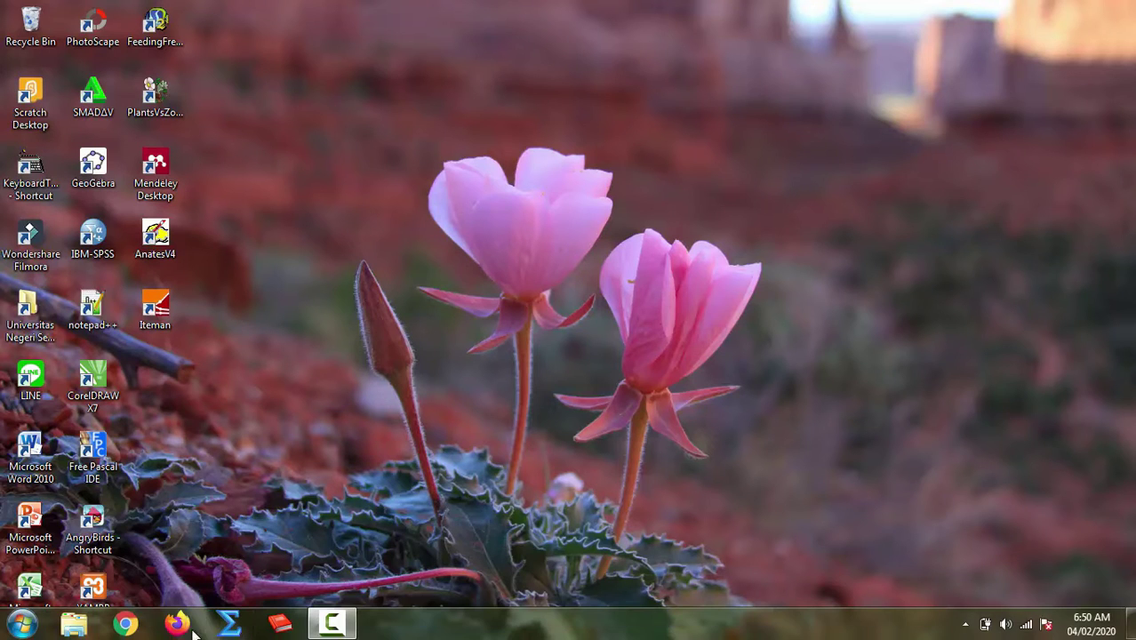
Launch Firefox, go to Google Classroom from the Google apps, and open the X Science 1 class.
click(183, 627)
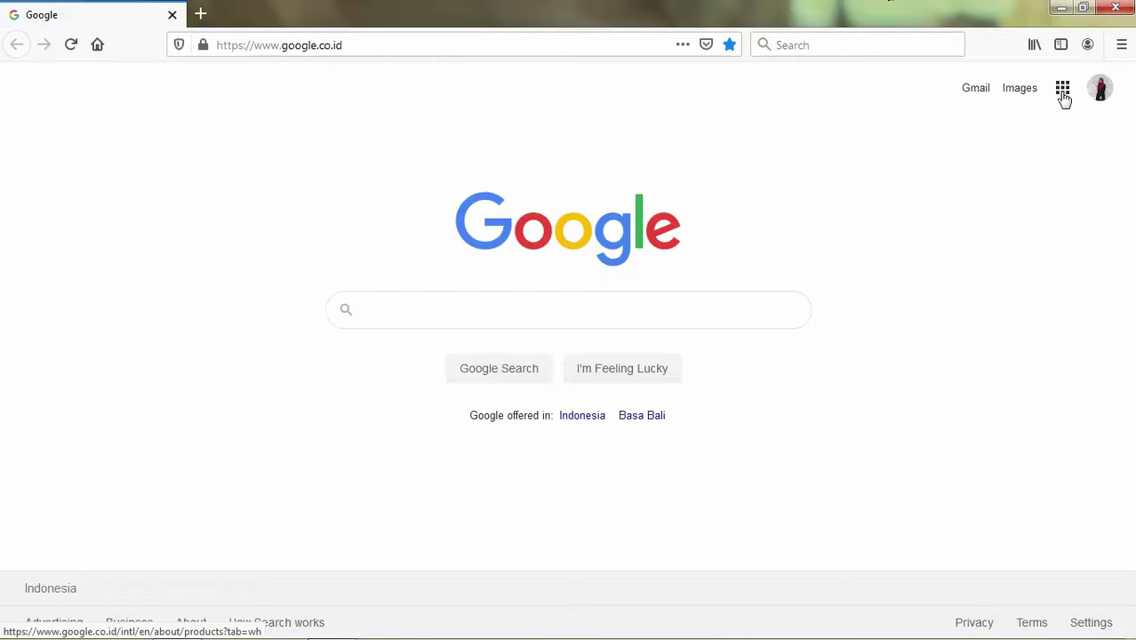
click(1063, 94)
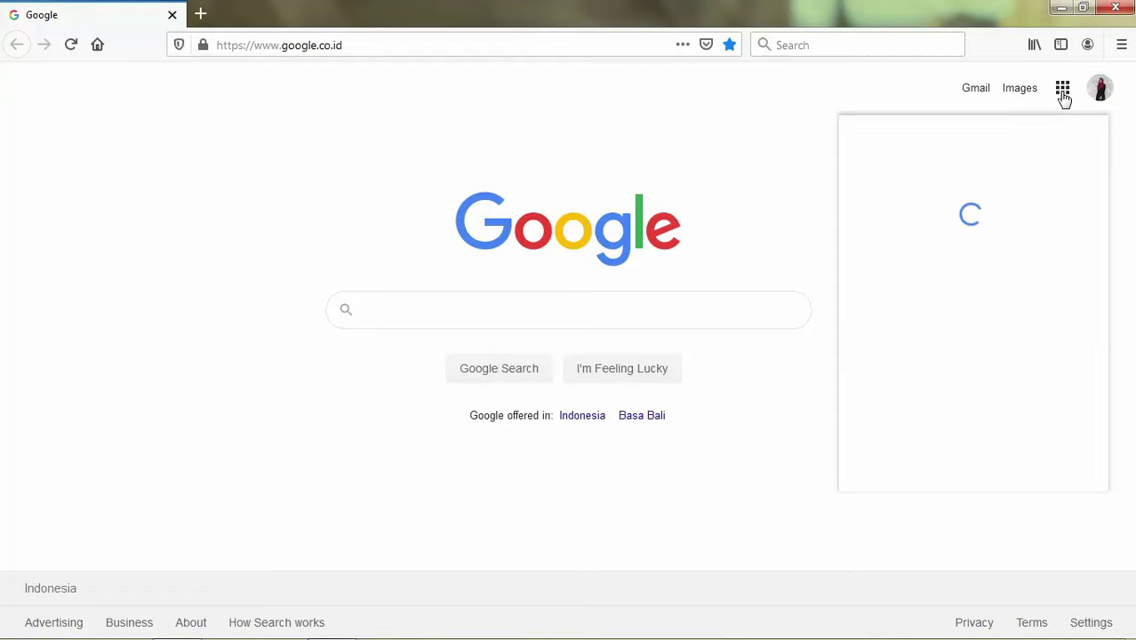
drag(1106, 175, 1106, 330)
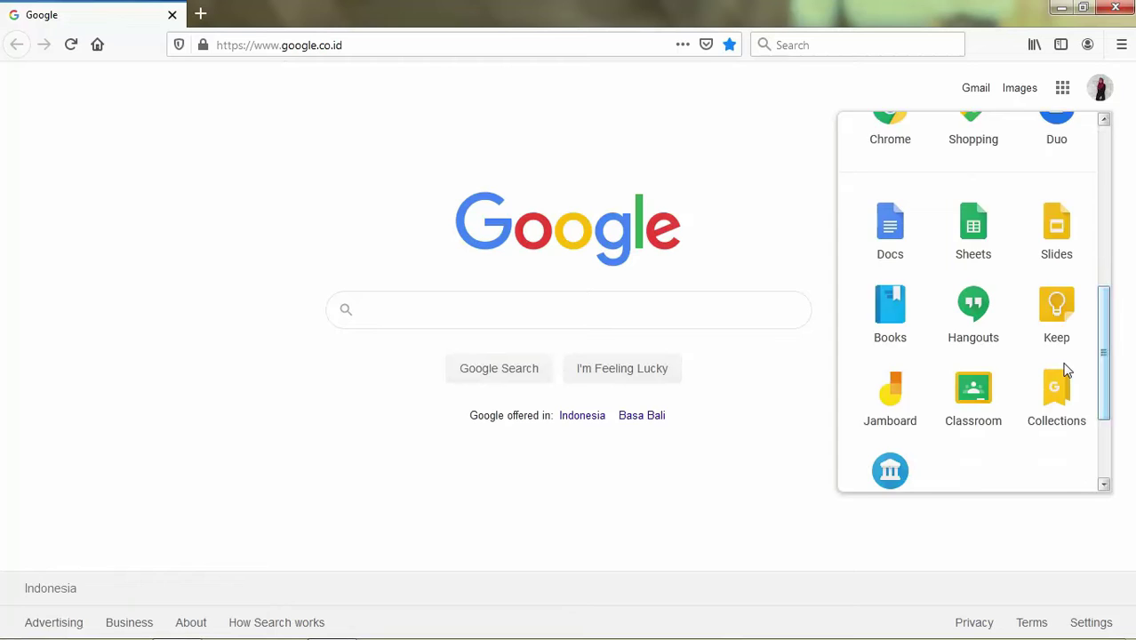
scroll(1067, 371, up, 5)
scroll(1107, 313, down, 1)
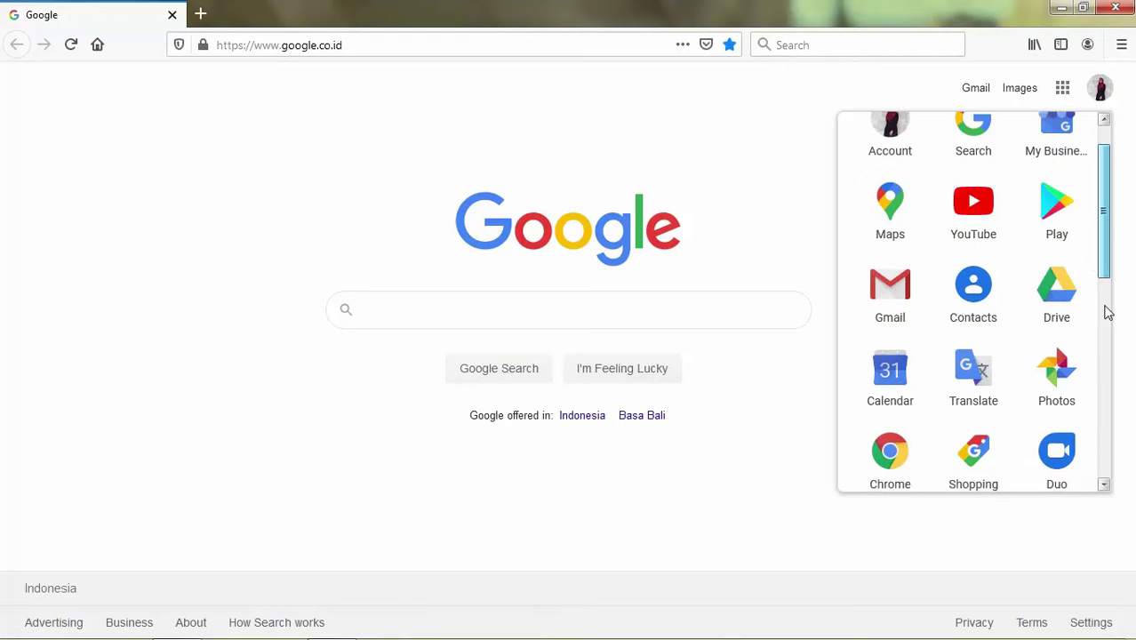
scroll(1108, 313, down, 5)
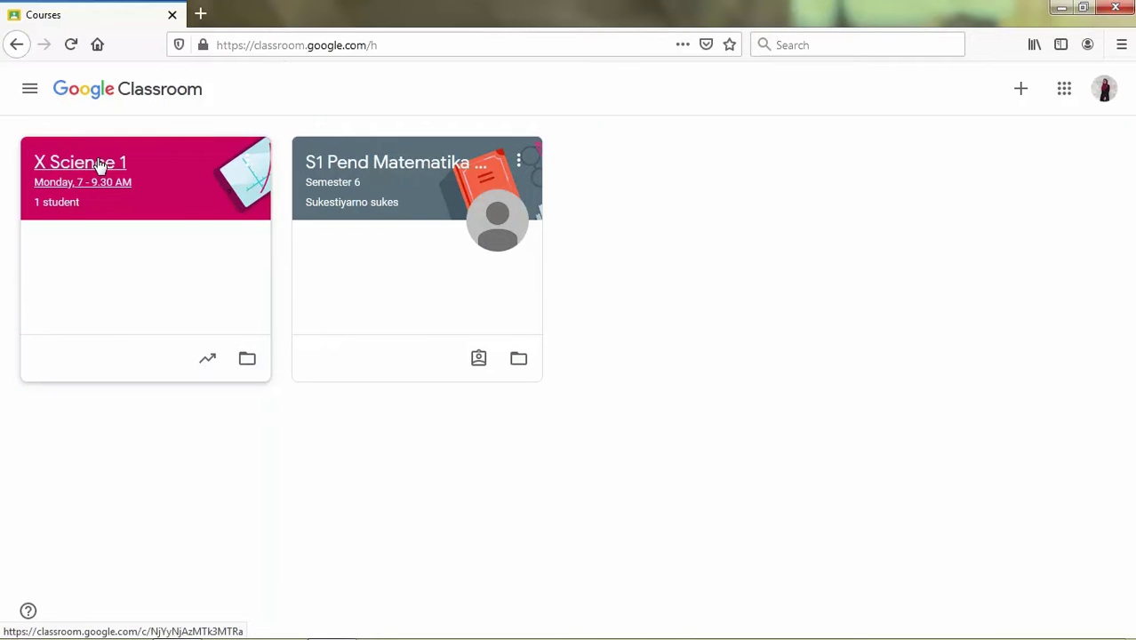
click(66, 184)
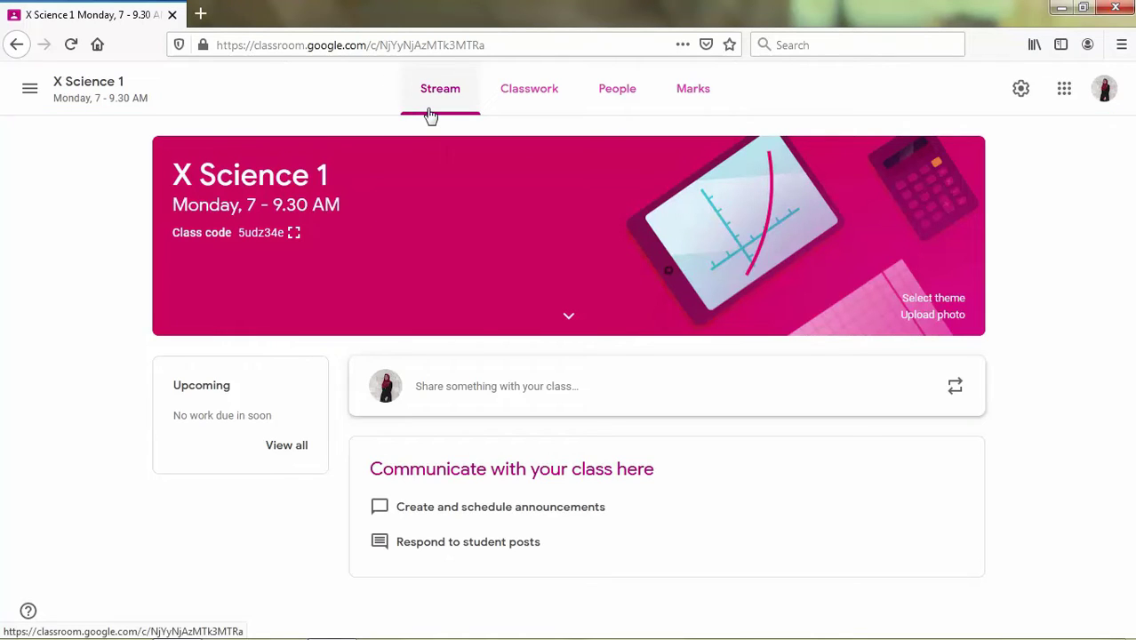
Start creating a new Question in the X Science 1 classwork.
click(517, 102)
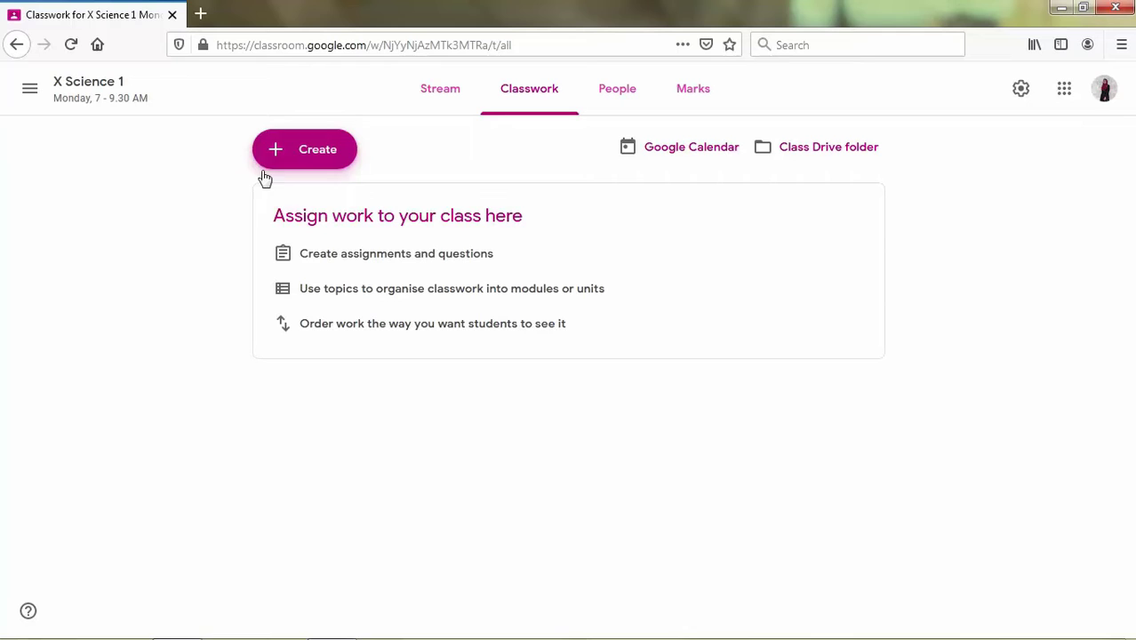
click(311, 167)
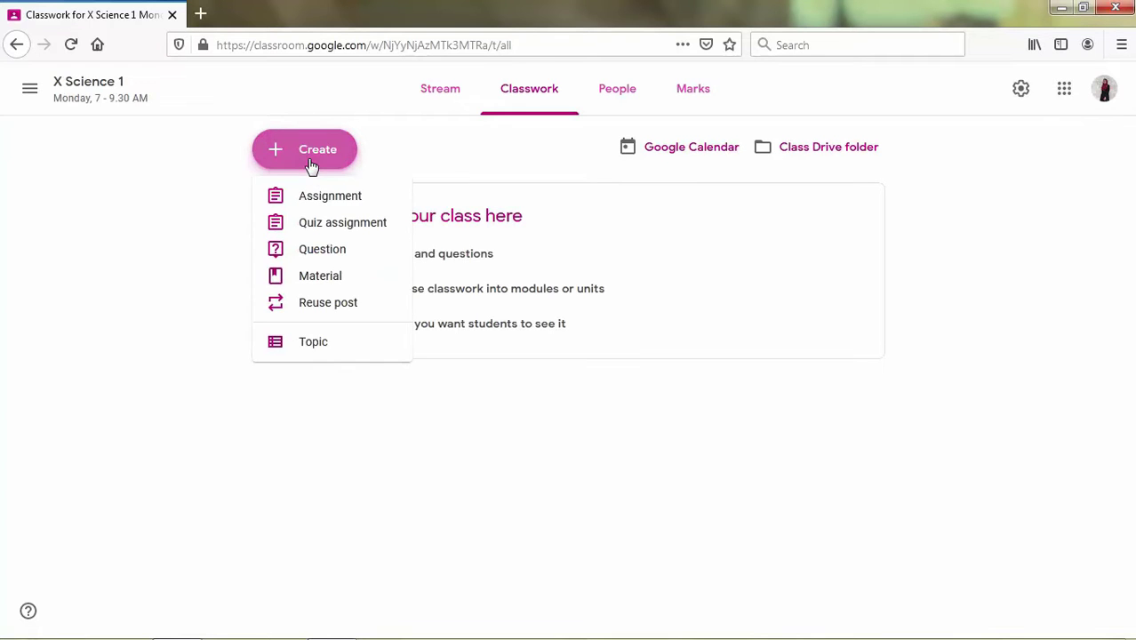
click(314, 257)
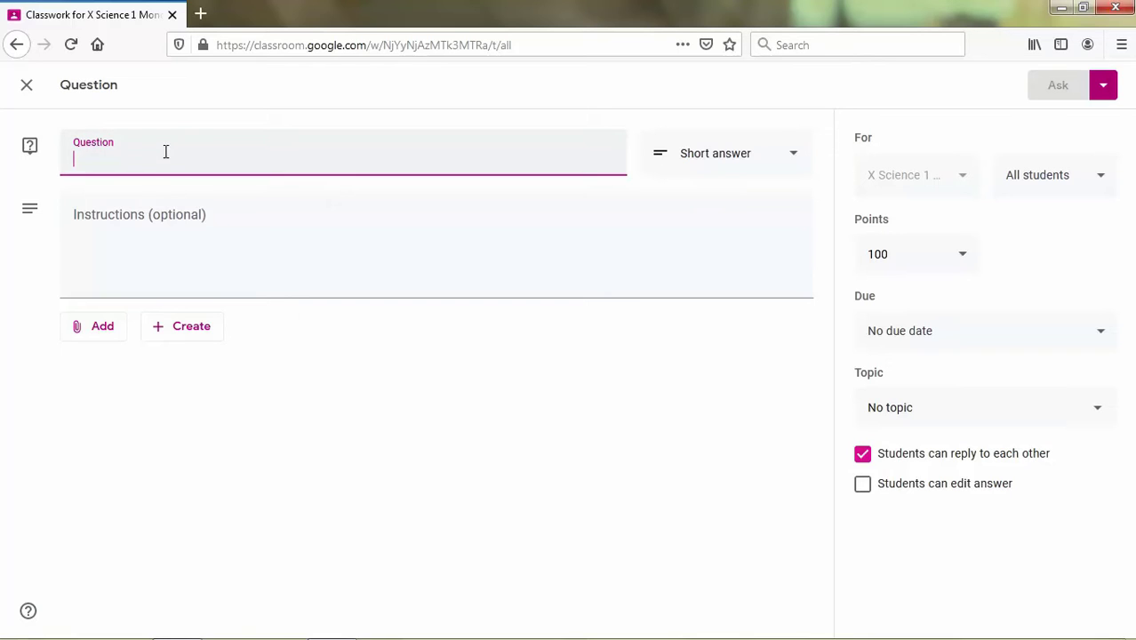
Examine the question's answer types, instructions field, attachment sources and new-file types without choosing any.
click(791, 160)
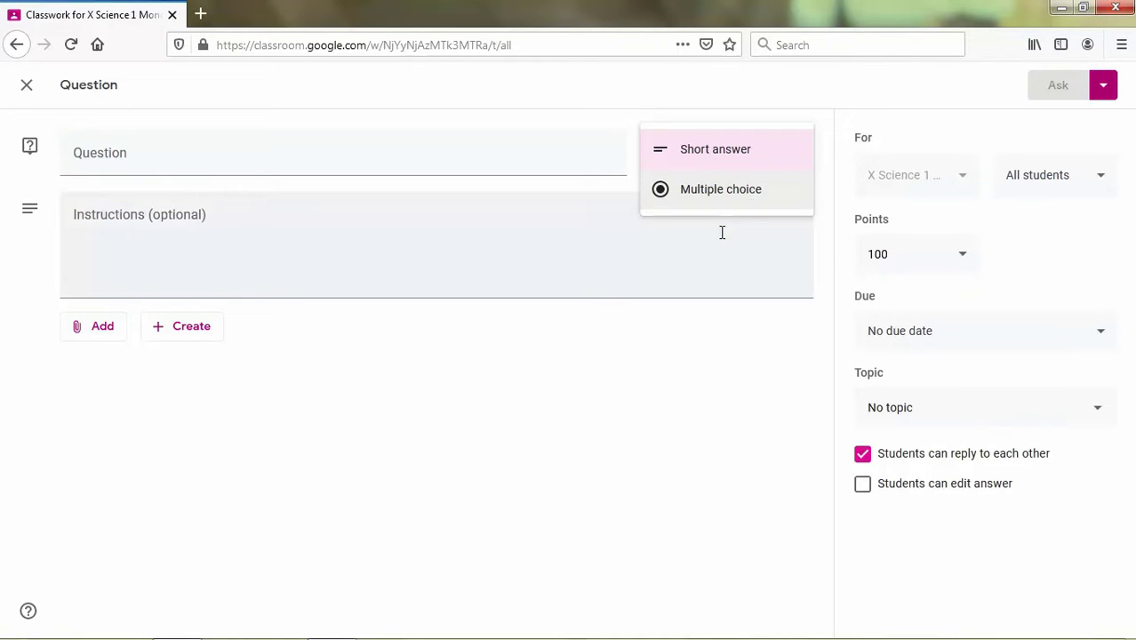
click(660, 381)
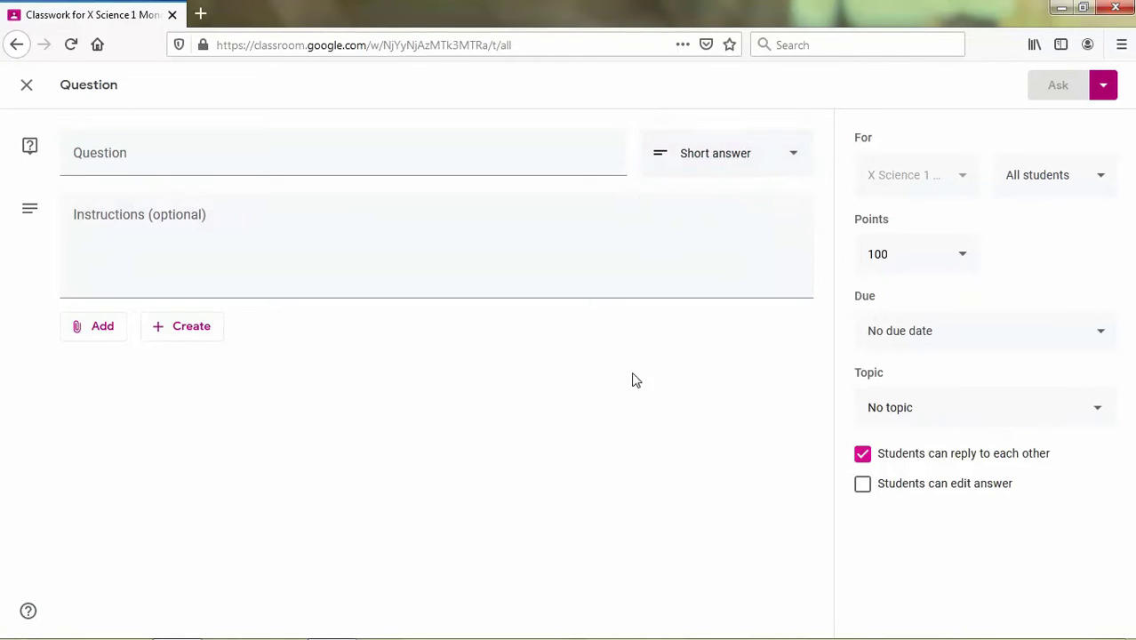
click(135, 234)
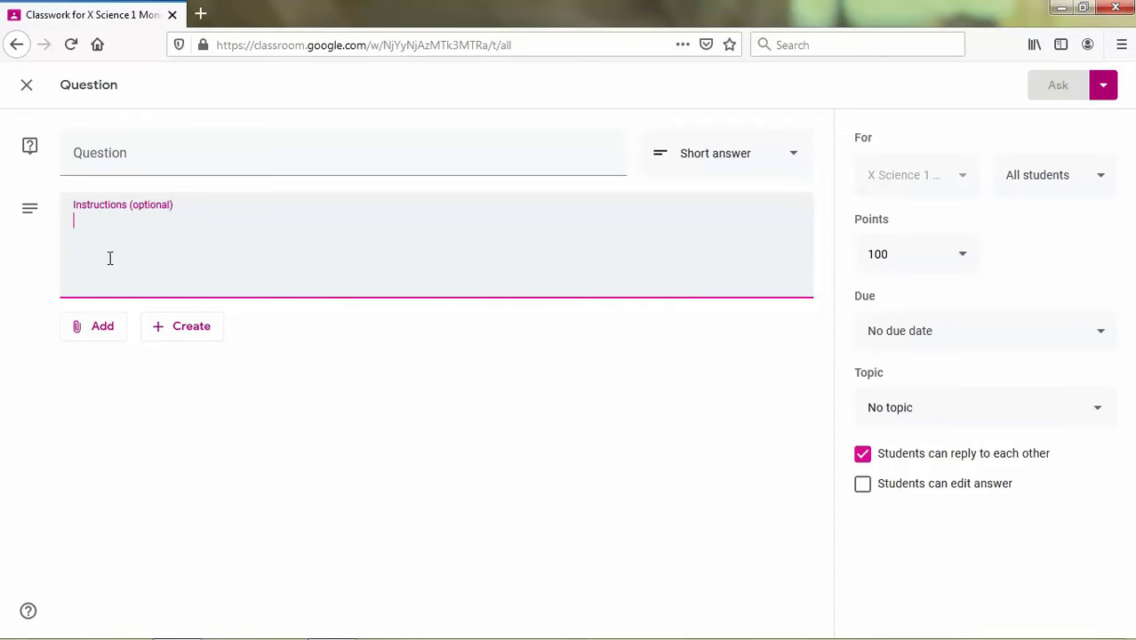
click(203, 469)
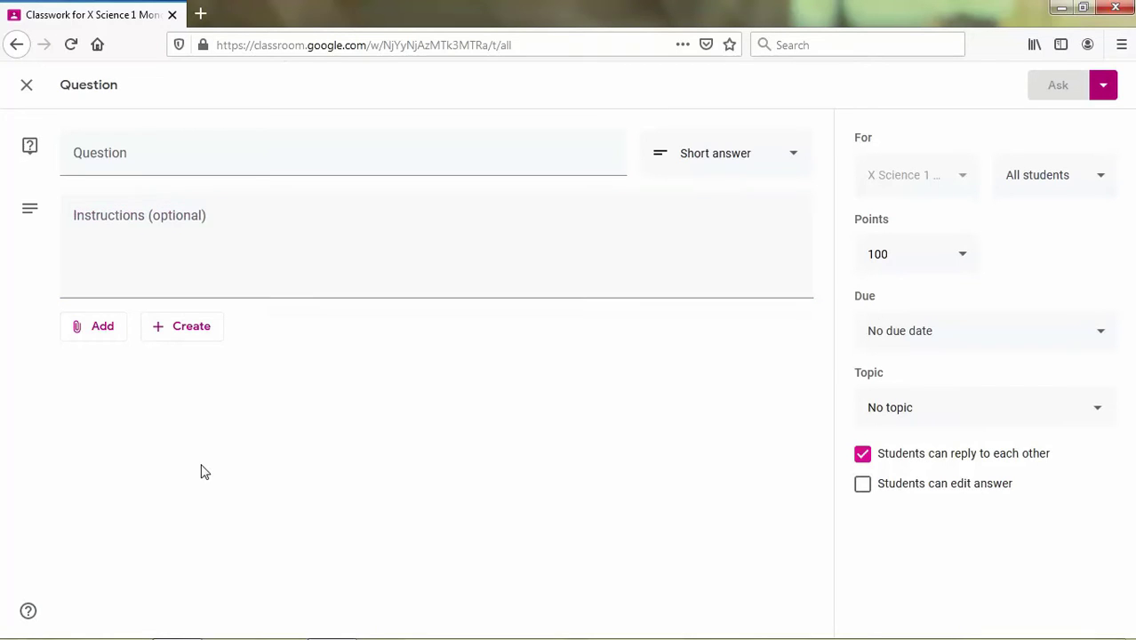
click(94, 336)
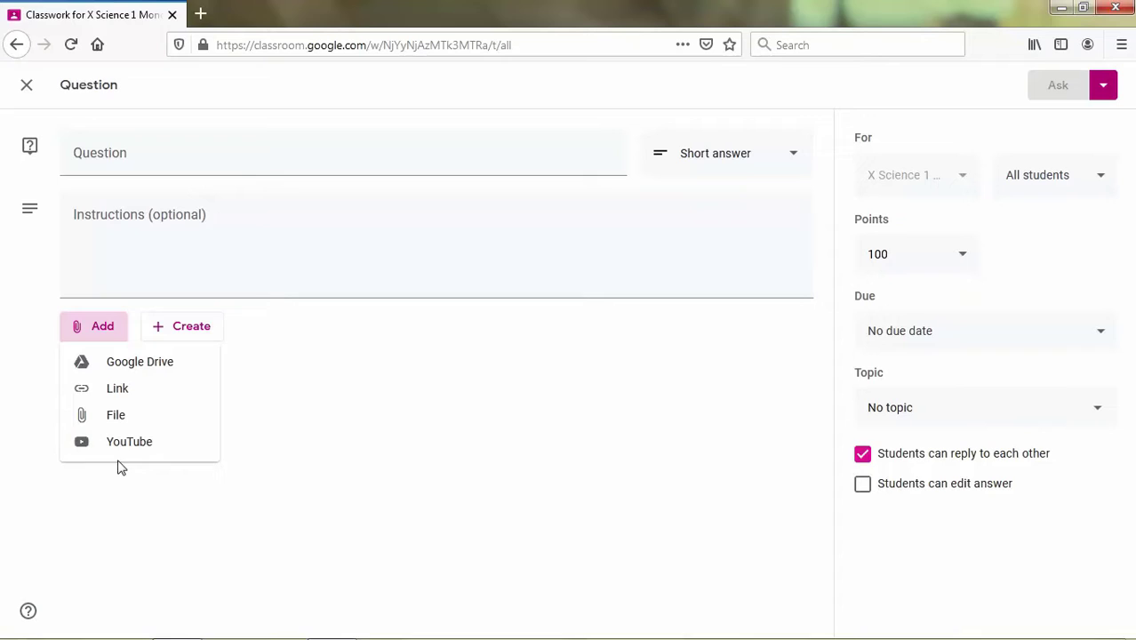
click(178, 512)
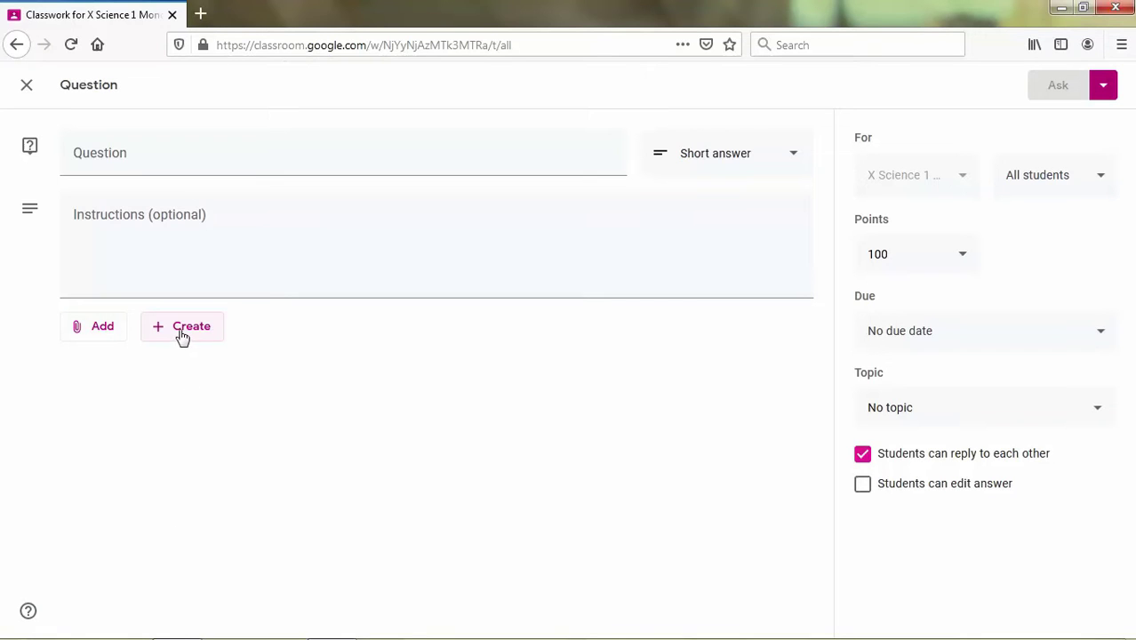
click(171, 337)
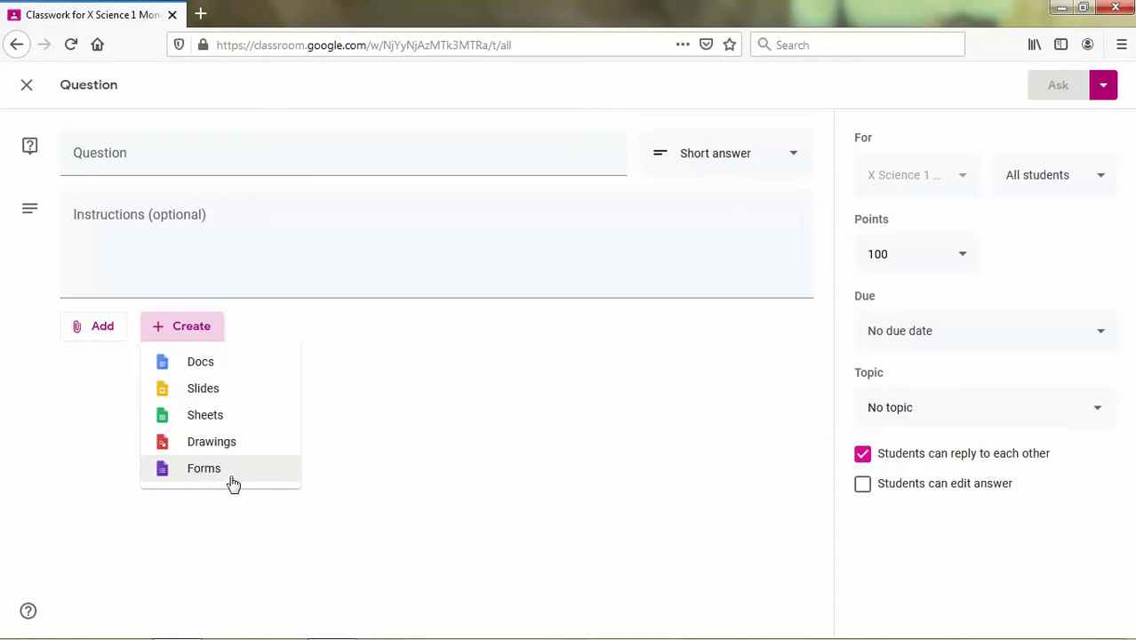
click(511, 405)
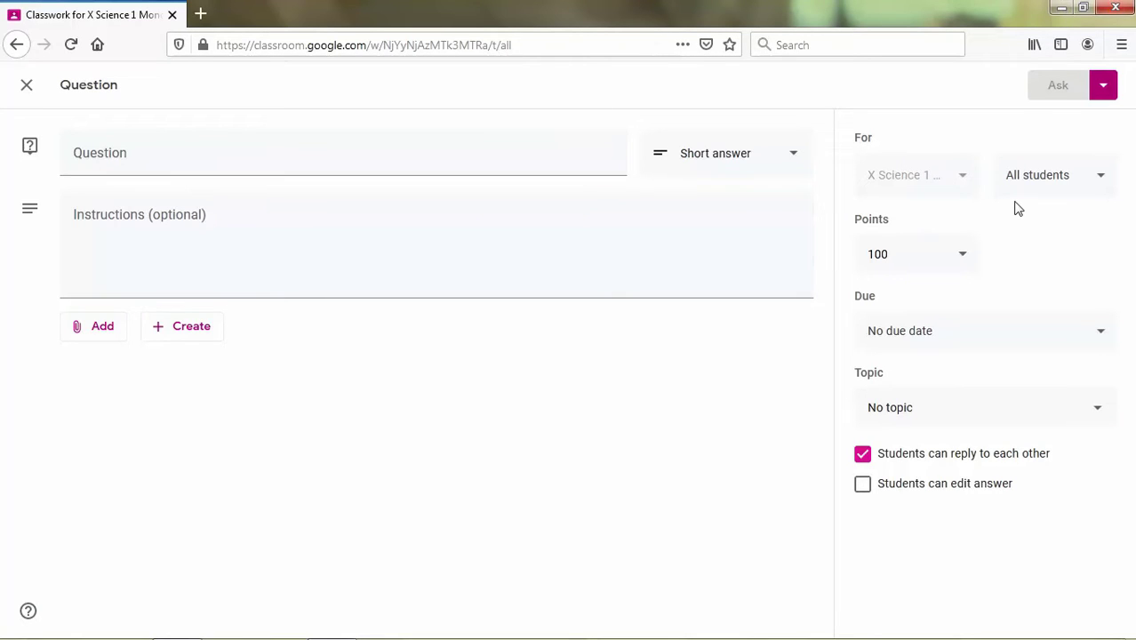
Examine which students the question can be assigned to and how its points can be set.
click(1102, 182)
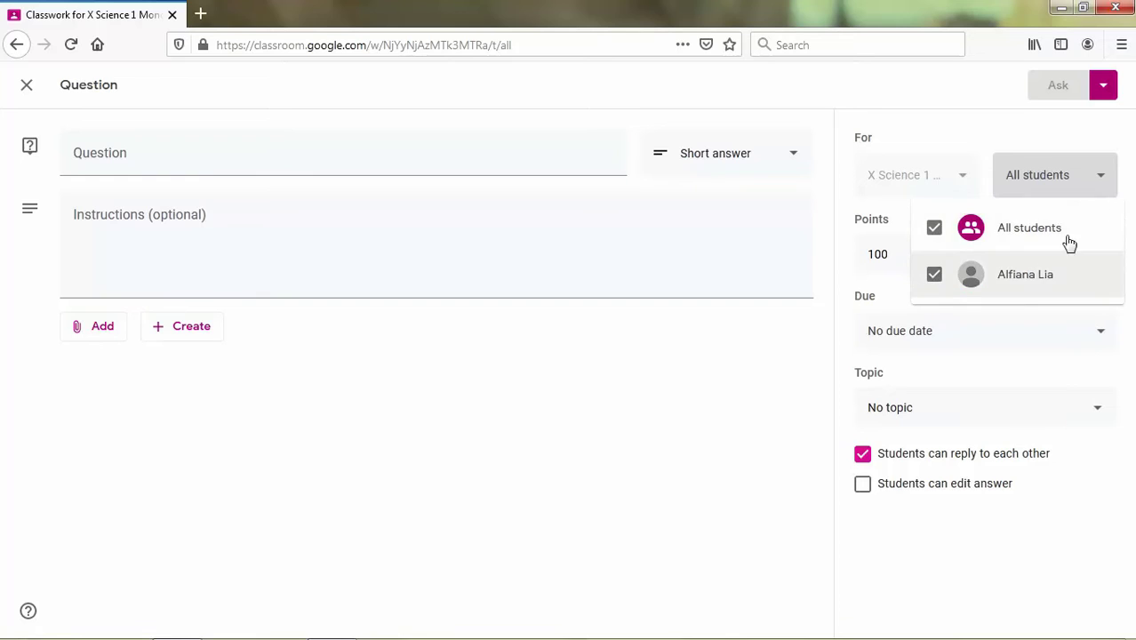
click(1106, 182)
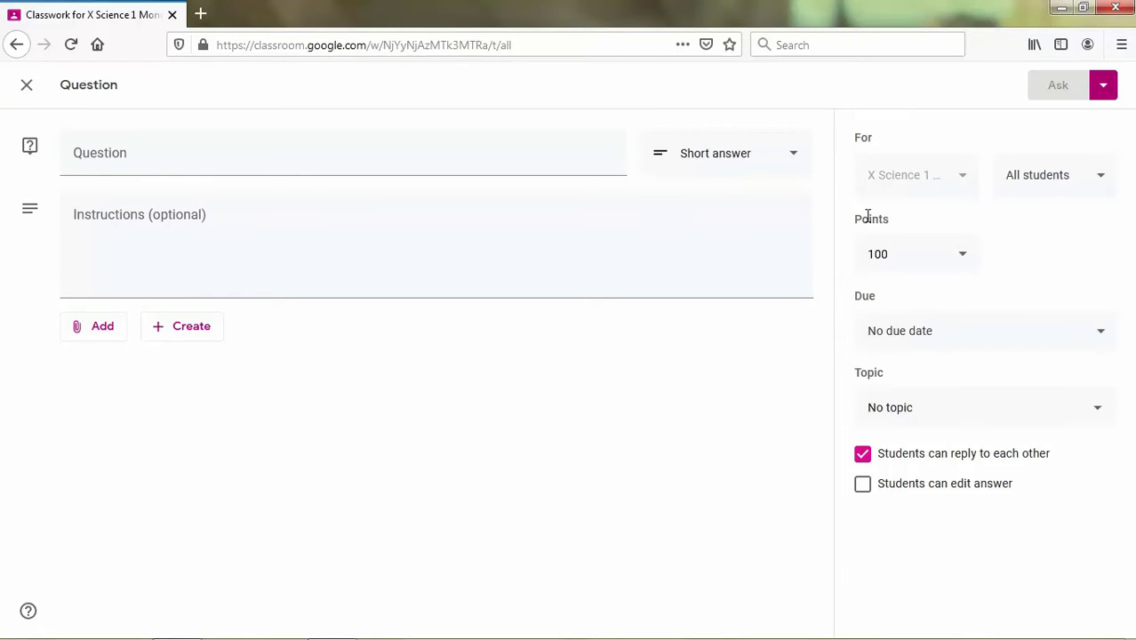
click(899, 256)
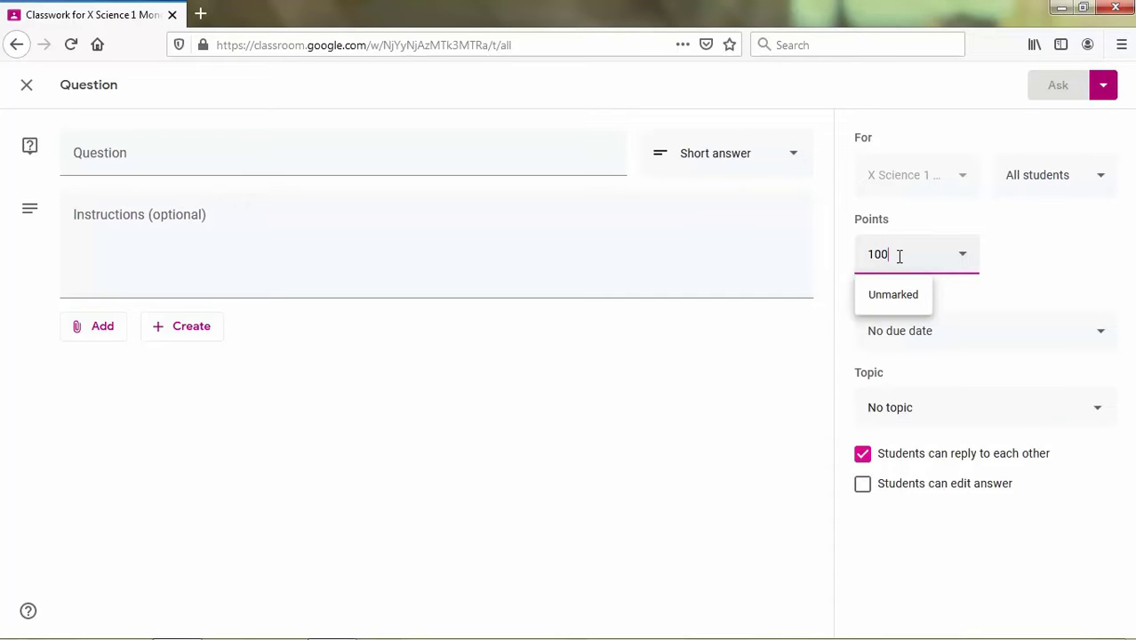
drag(899, 256, 863, 247)
click(905, 250)
click(1007, 261)
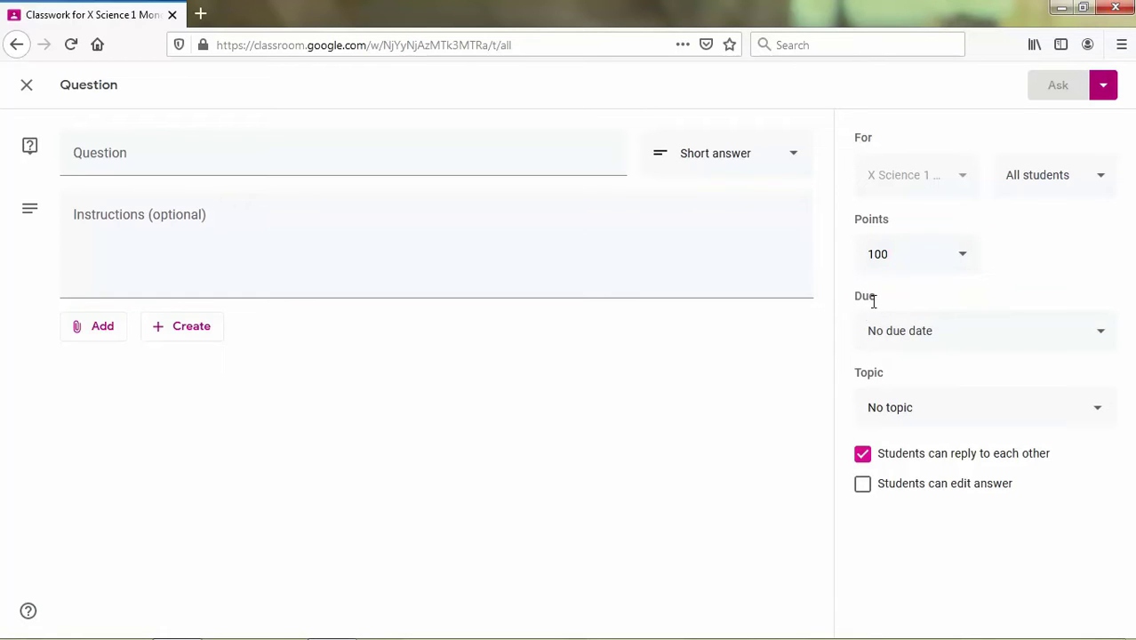
Set the question's due date to 3 Apr 2020.
click(1100, 342)
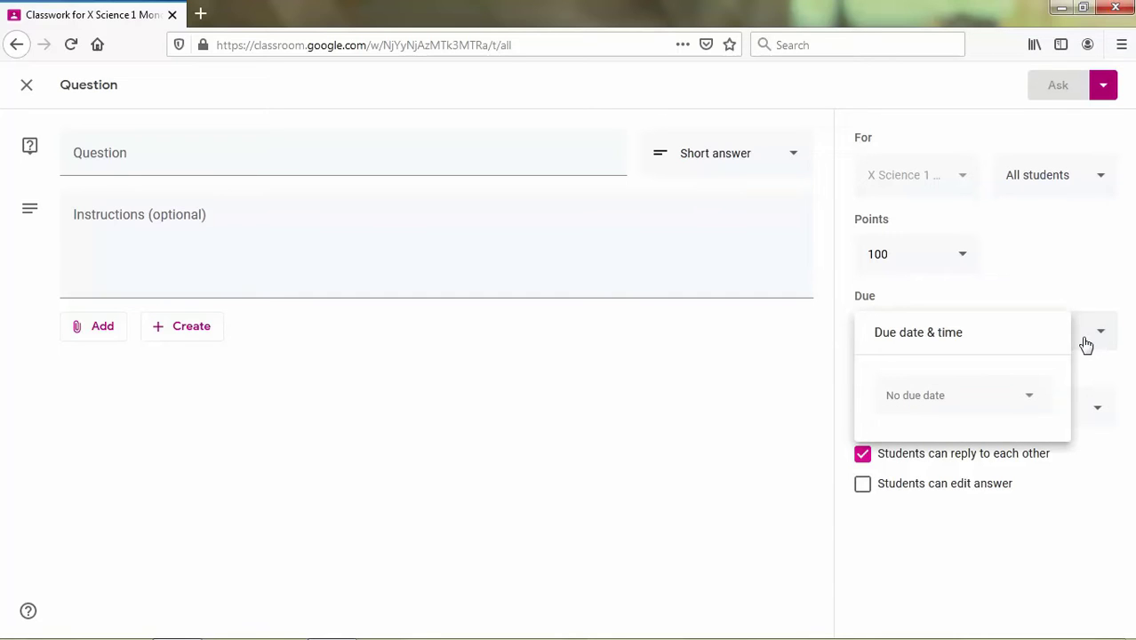
click(1028, 406)
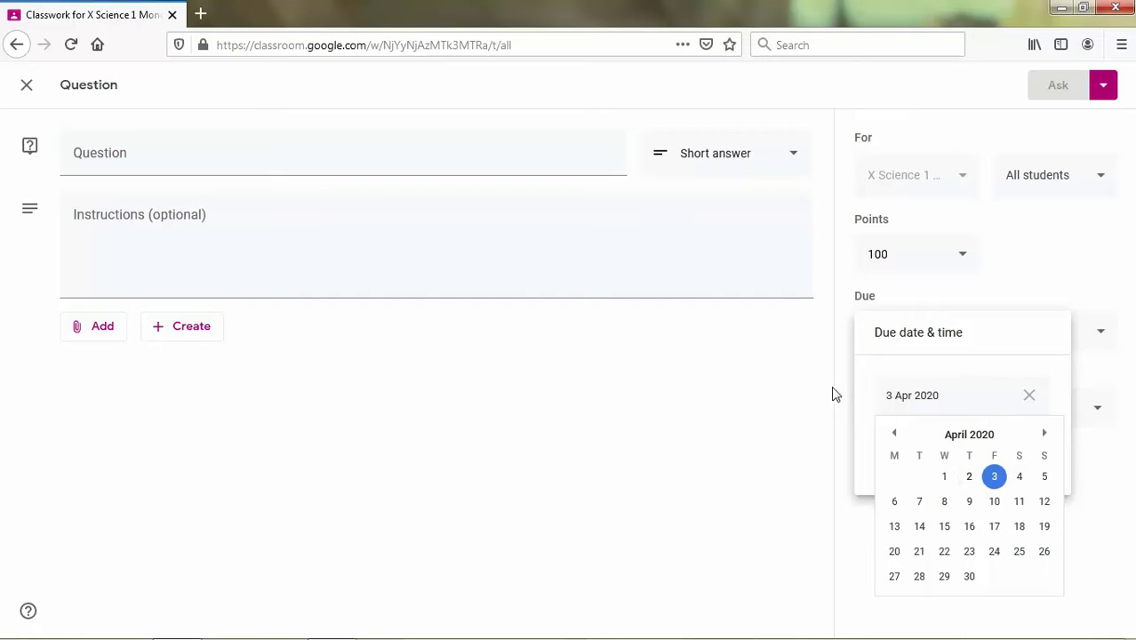
click(752, 413)
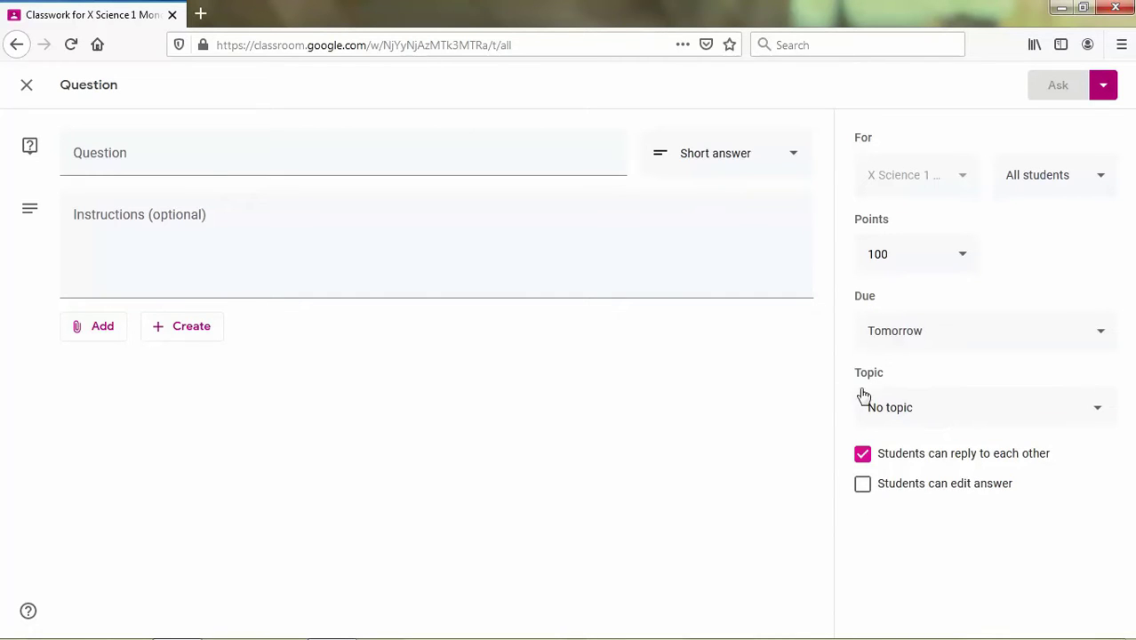
Check the topic choices and try out the options for students to reply to each other and edit answers.
click(1101, 411)
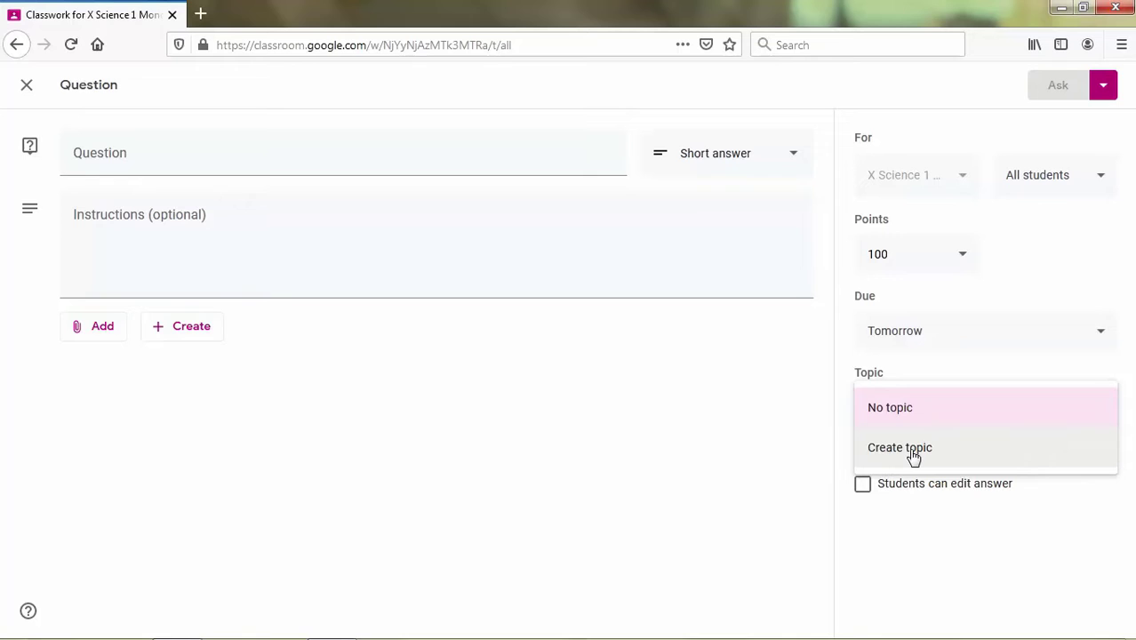
click(756, 455)
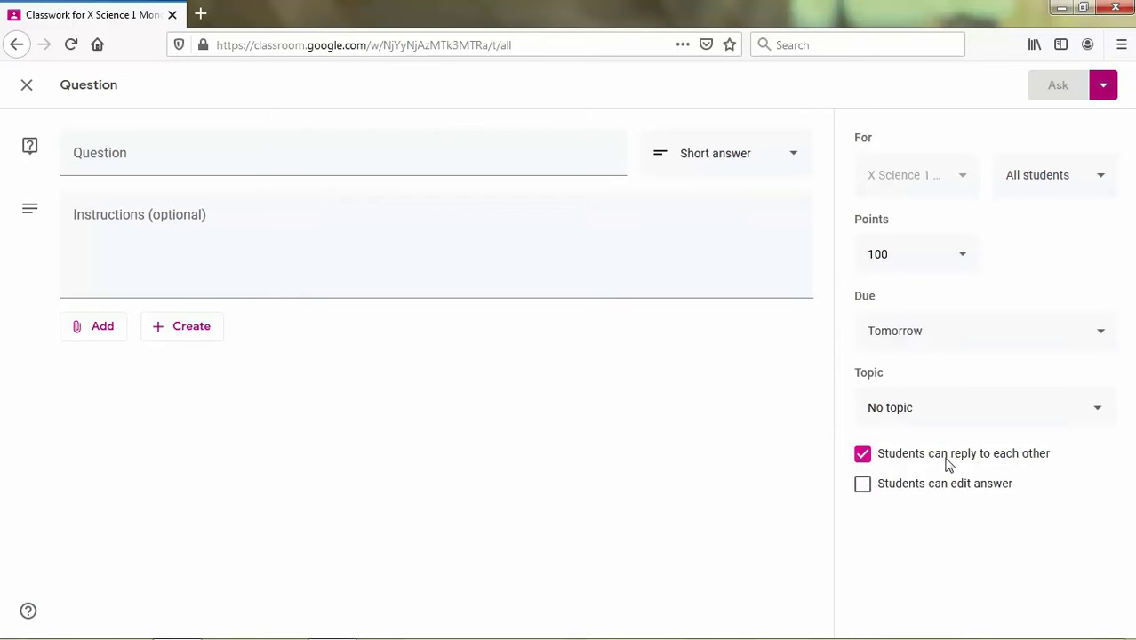
click(863, 456)
click(864, 455)
click(866, 496)
click(864, 494)
Enter "Function" as the question title and keep the answer type as Short answer.
click(412, 154)
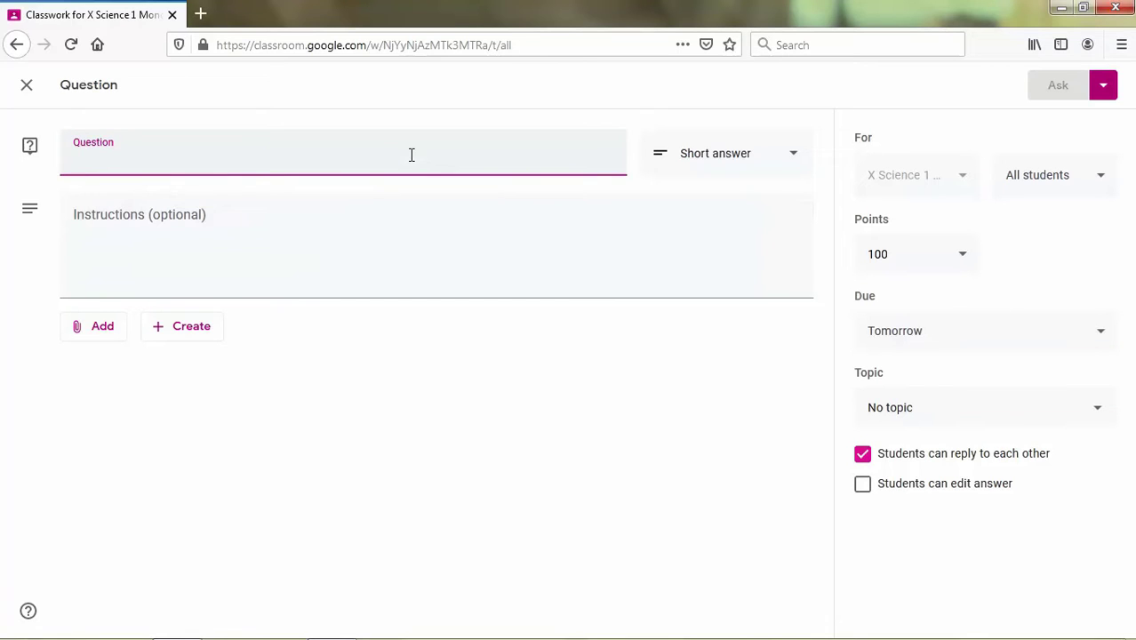
text(Funct)
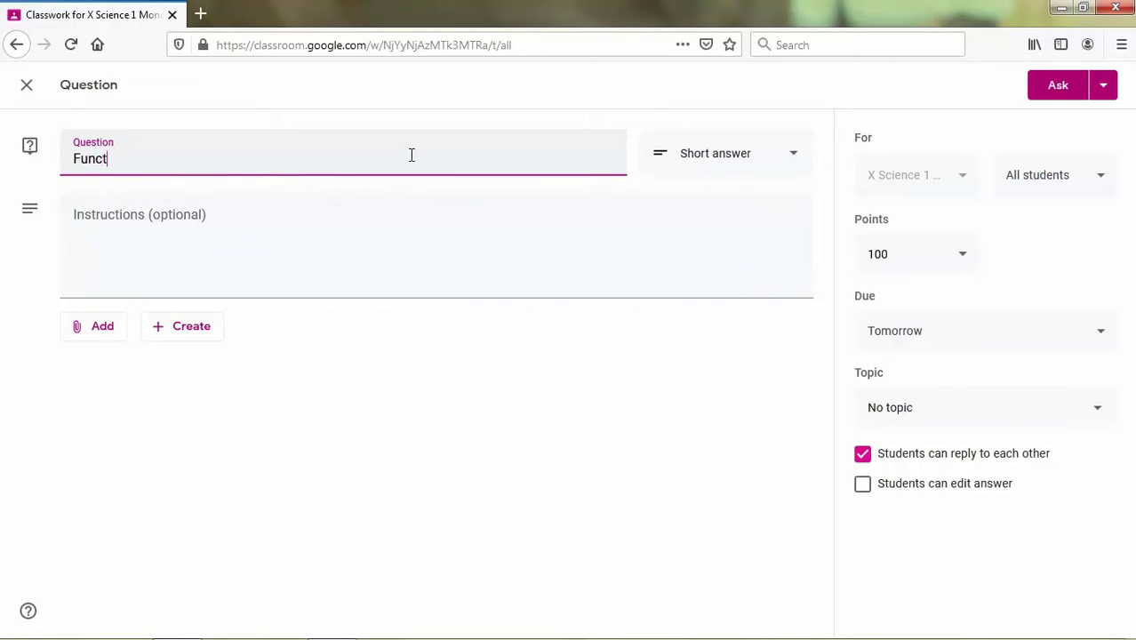
text(ion)
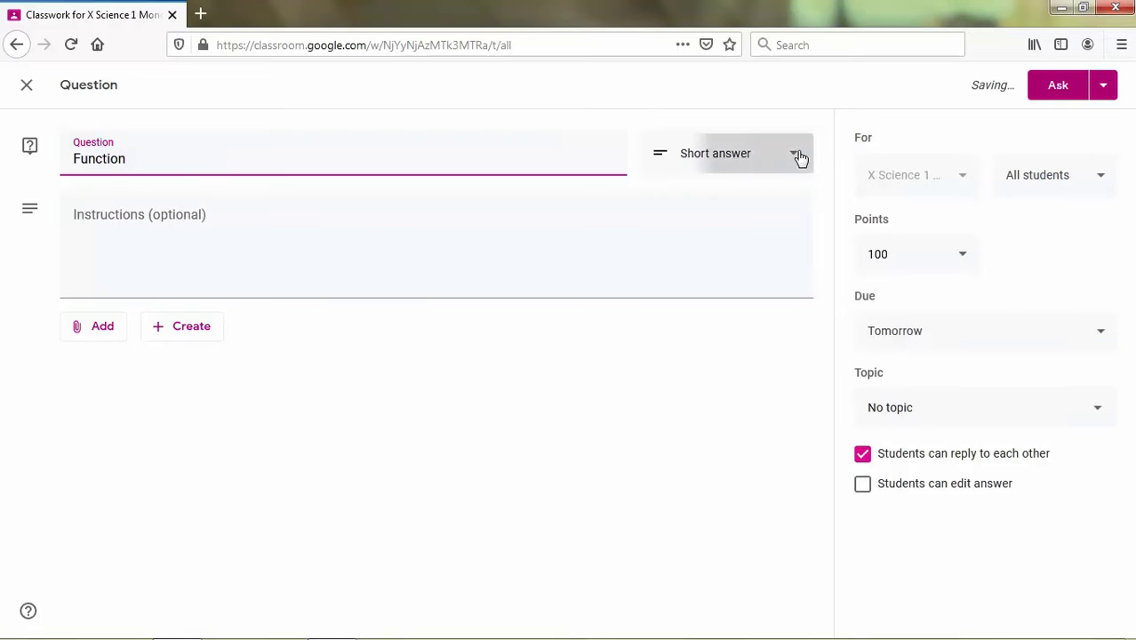
click(798, 155)
click(753, 158)
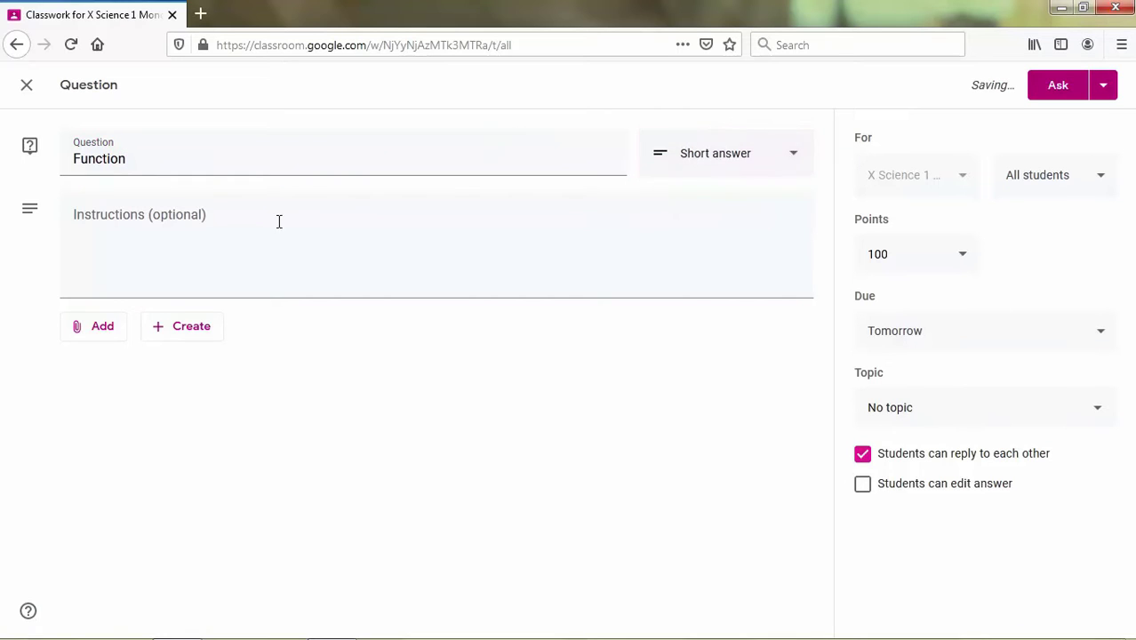
Fill in the question's instructions with "Write down the definition of function.".
click(167, 231)
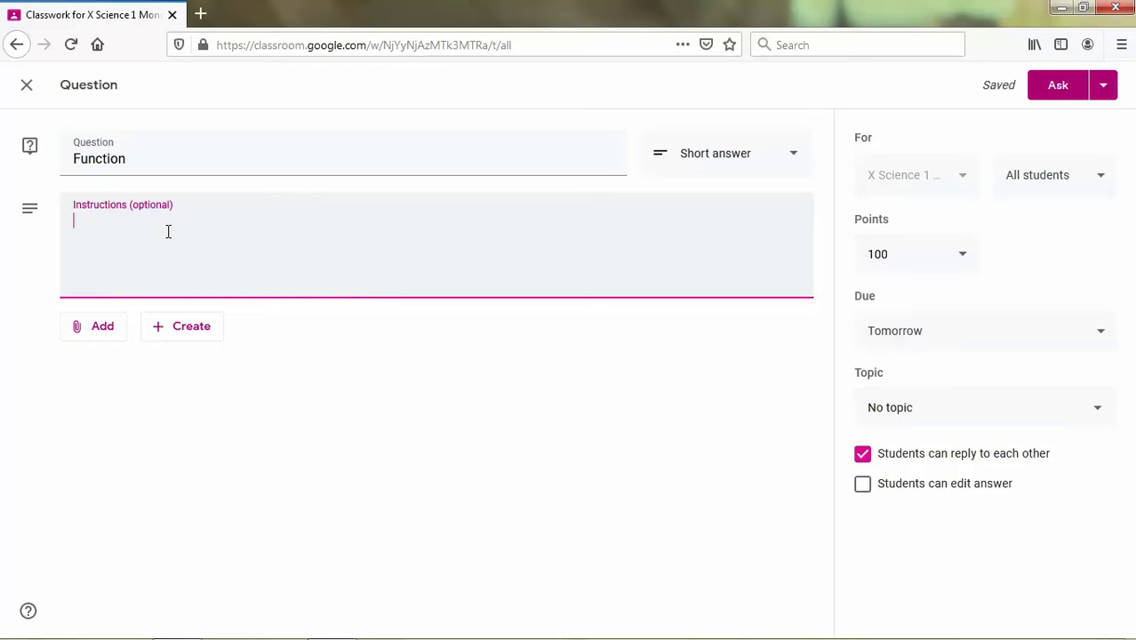
text(Write down th)
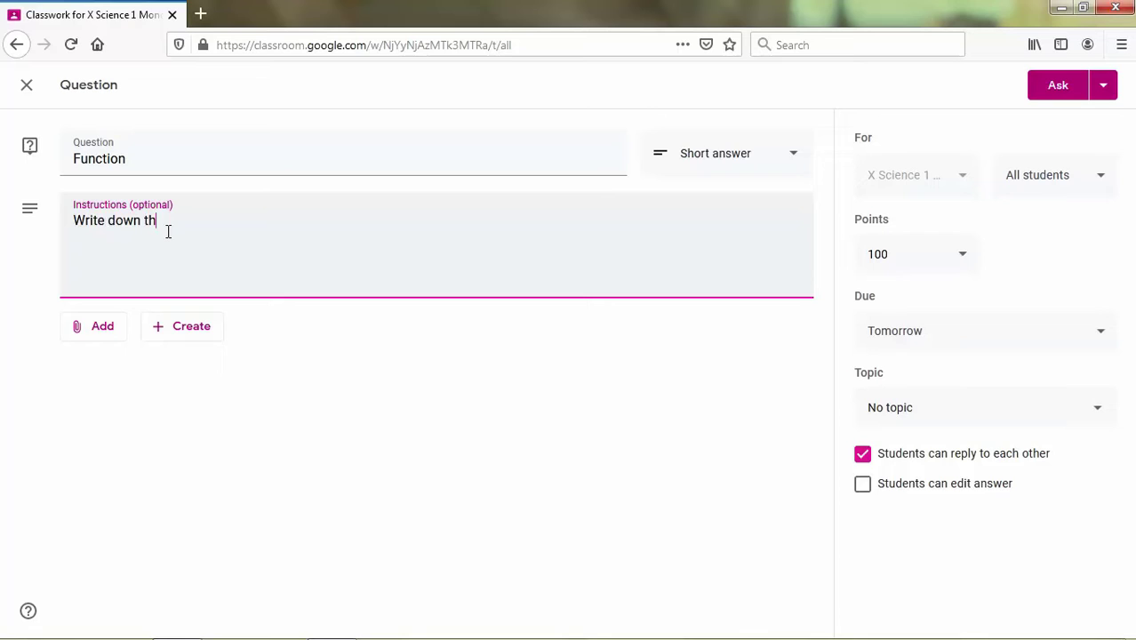
text(e definition of function.)
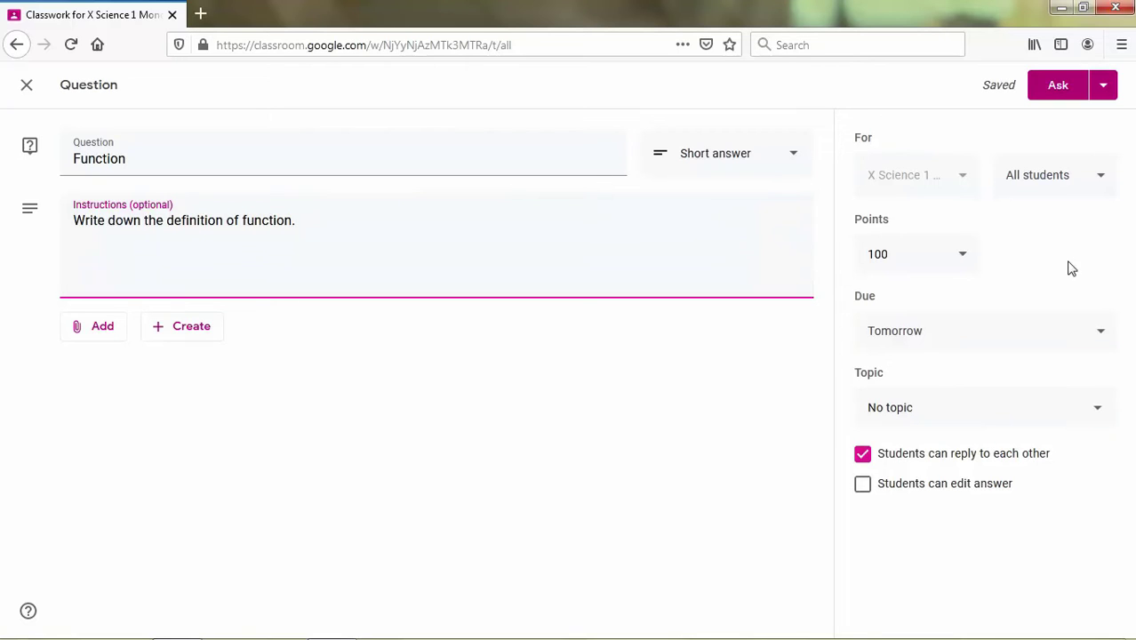
Change the Function question's due date to 2 Apr 2020 at 10:00 and post it to the class.
click(960, 264)
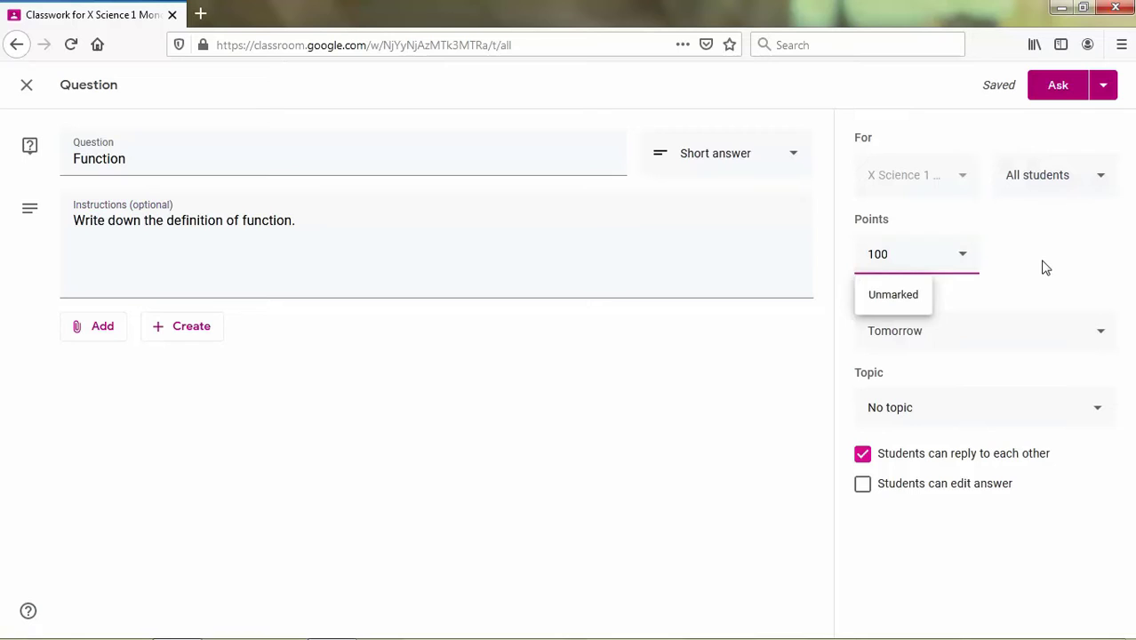
click(1056, 294)
click(1100, 340)
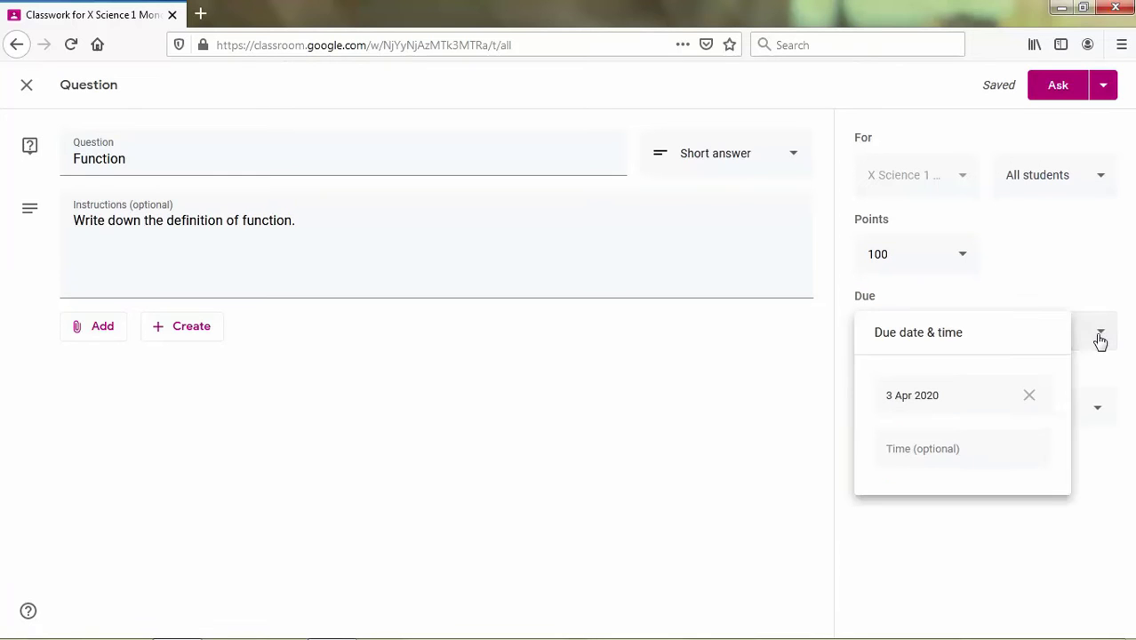
click(1032, 399)
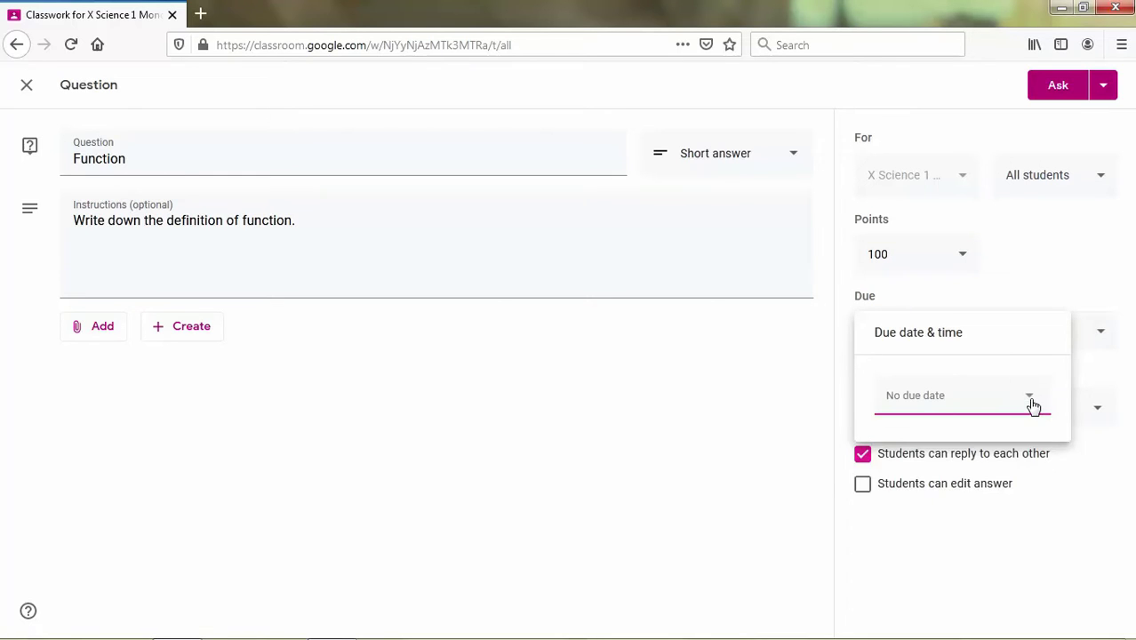
click(1032, 401)
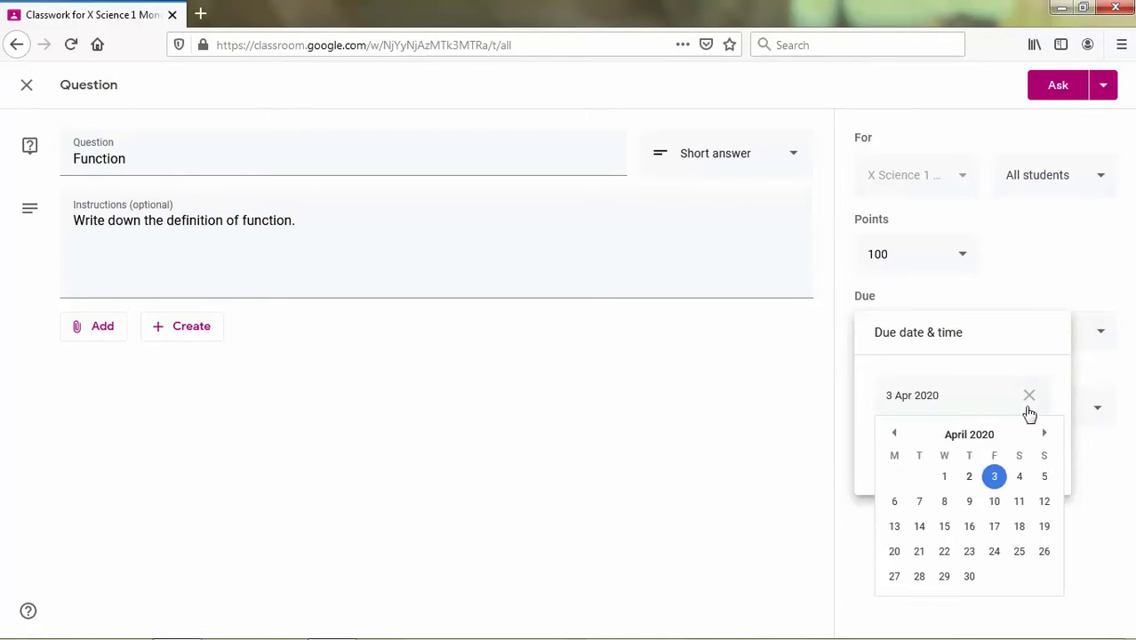
click(970, 480)
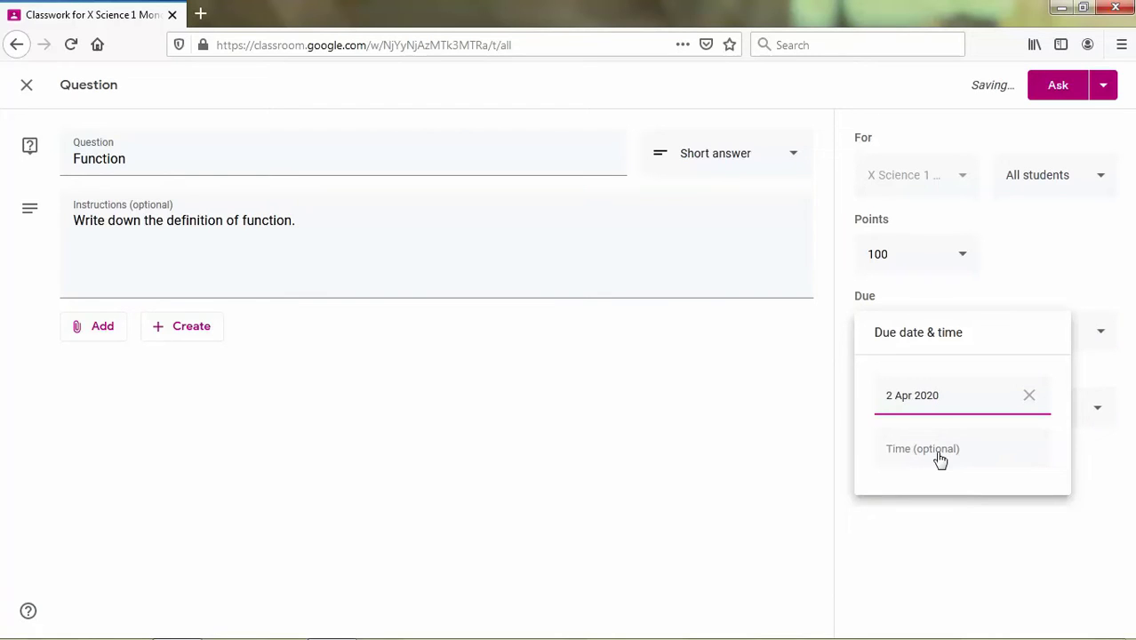
click(939, 459)
text(10)
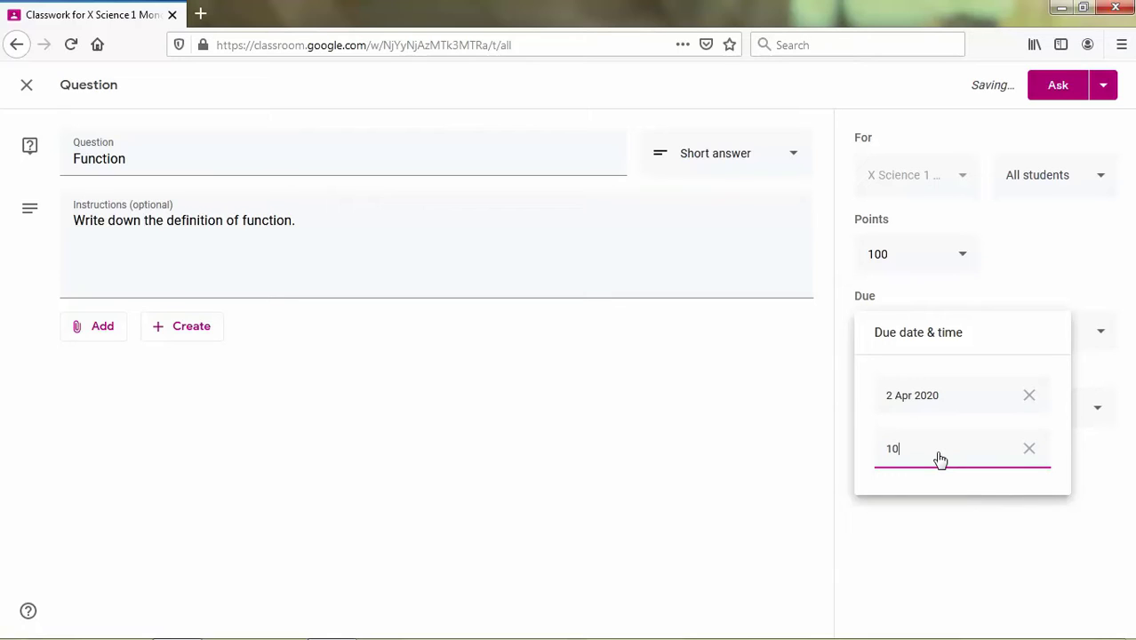
text(0:00)
click(772, 462)
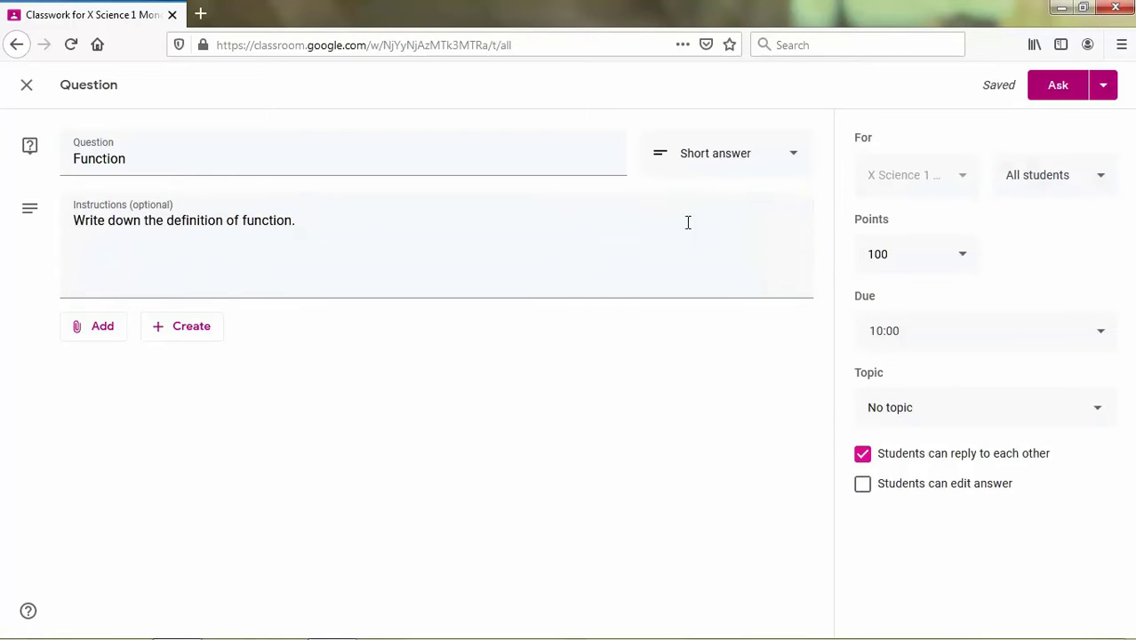
click(1057, 92)
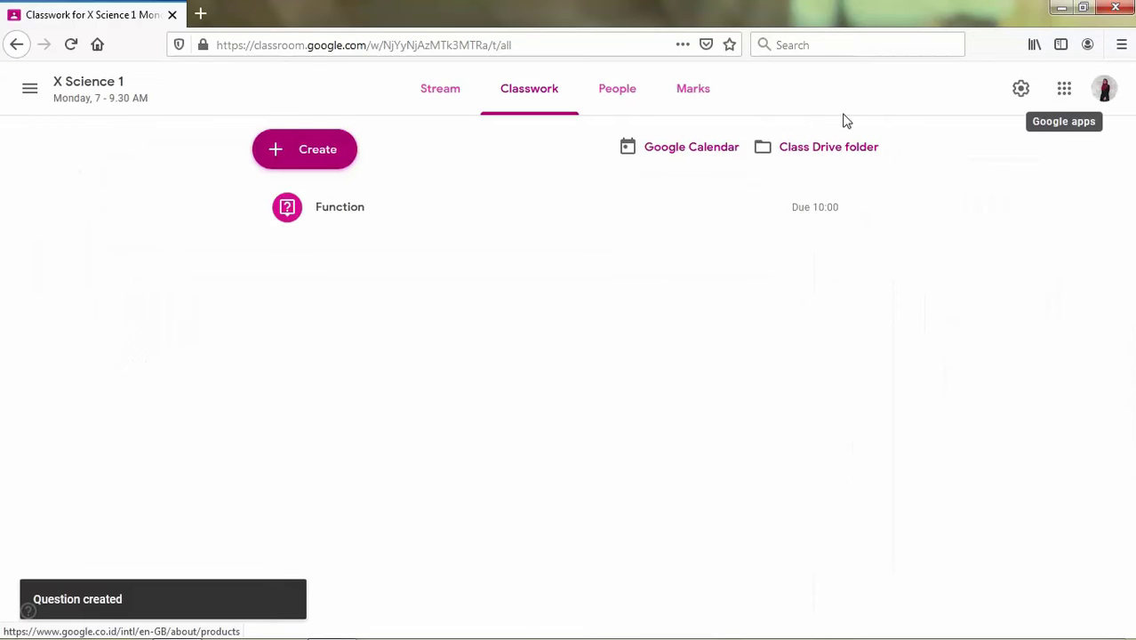
Open the posted Function question and look over its students' answers and question details.
click(347, 220)
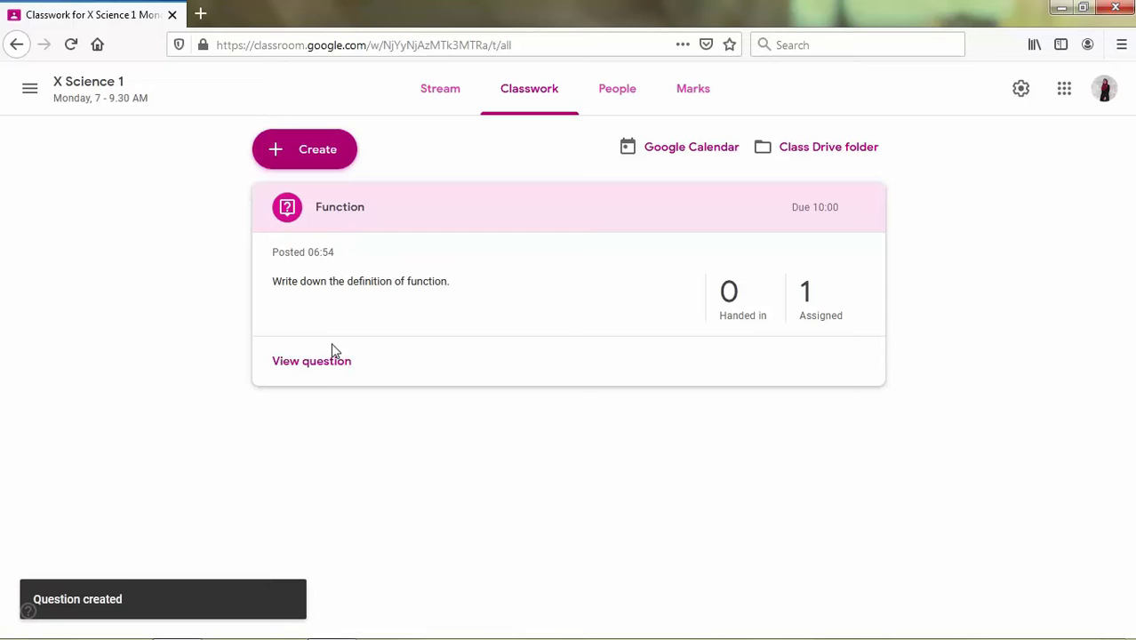
click(319, 369)
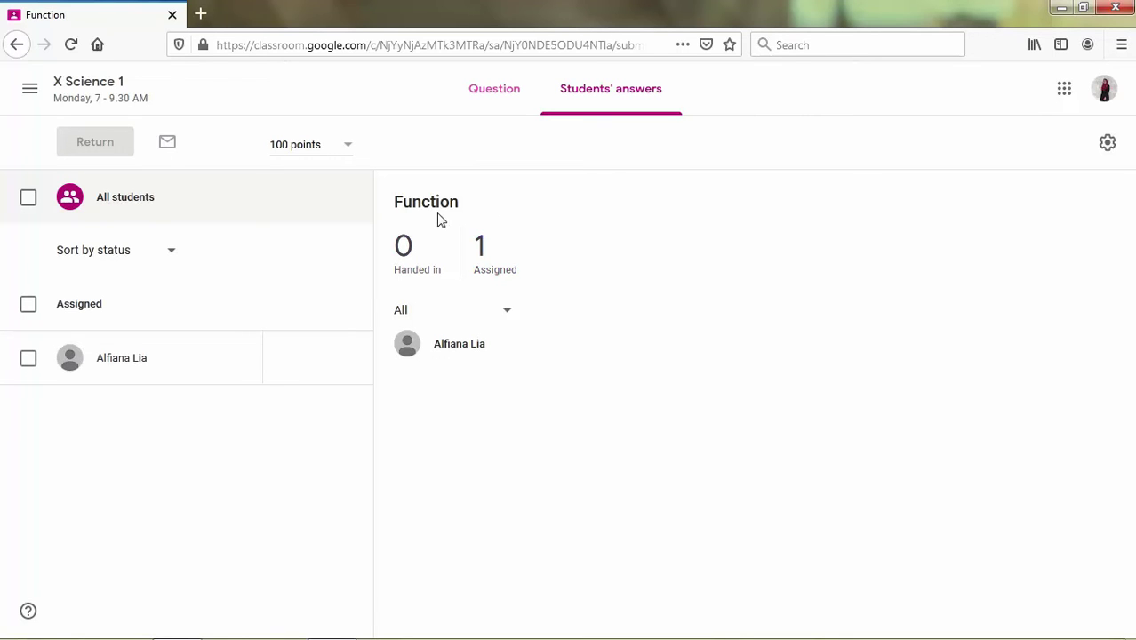
click(495, 92)
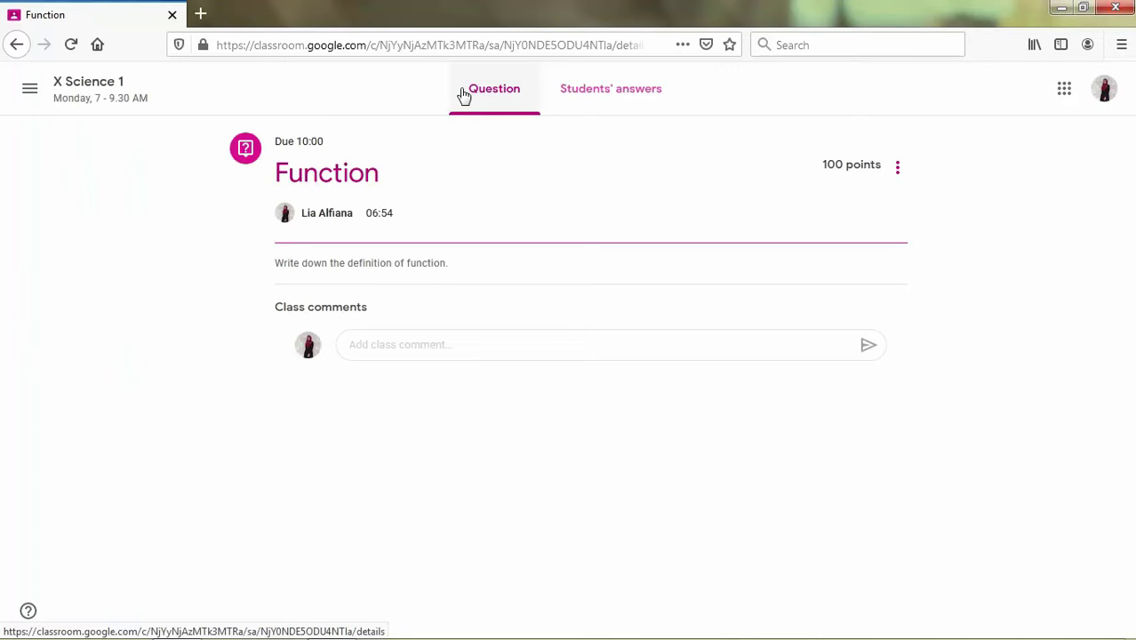
Return to the class's classwork and create a multiple-choice question titled "Funtion 2".
click(79, 93)
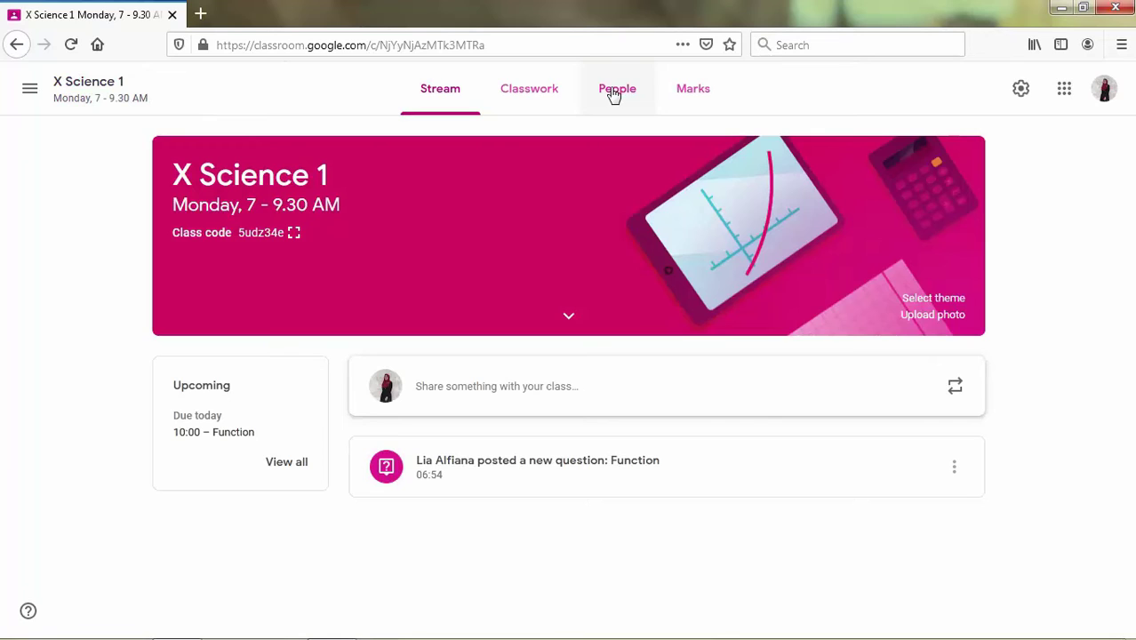
click(540, 100)
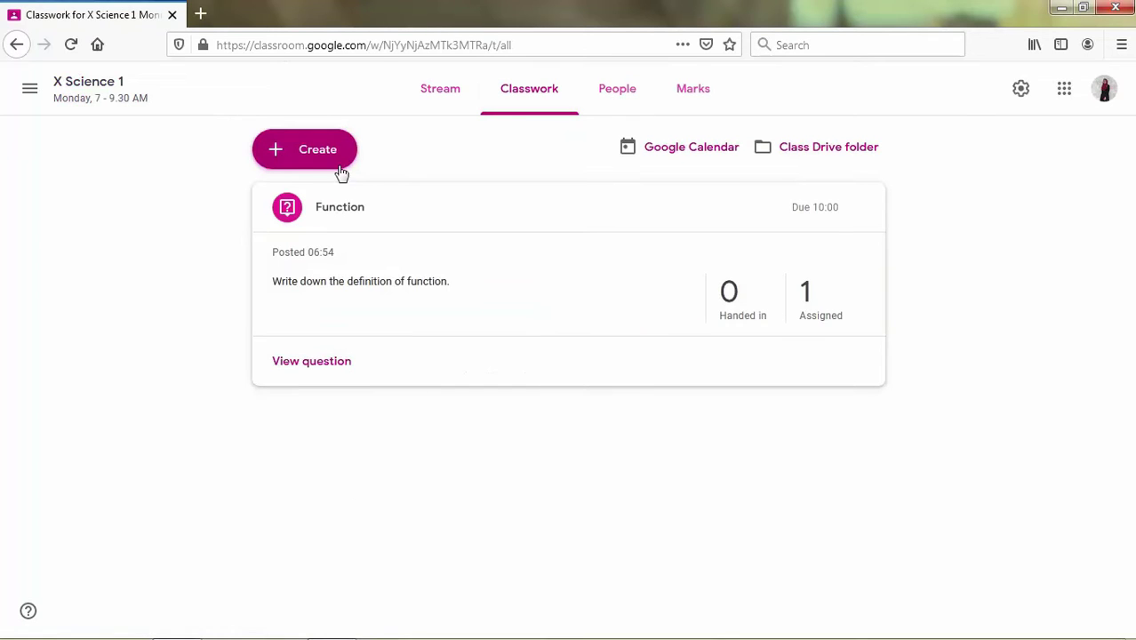
click(322, 163)
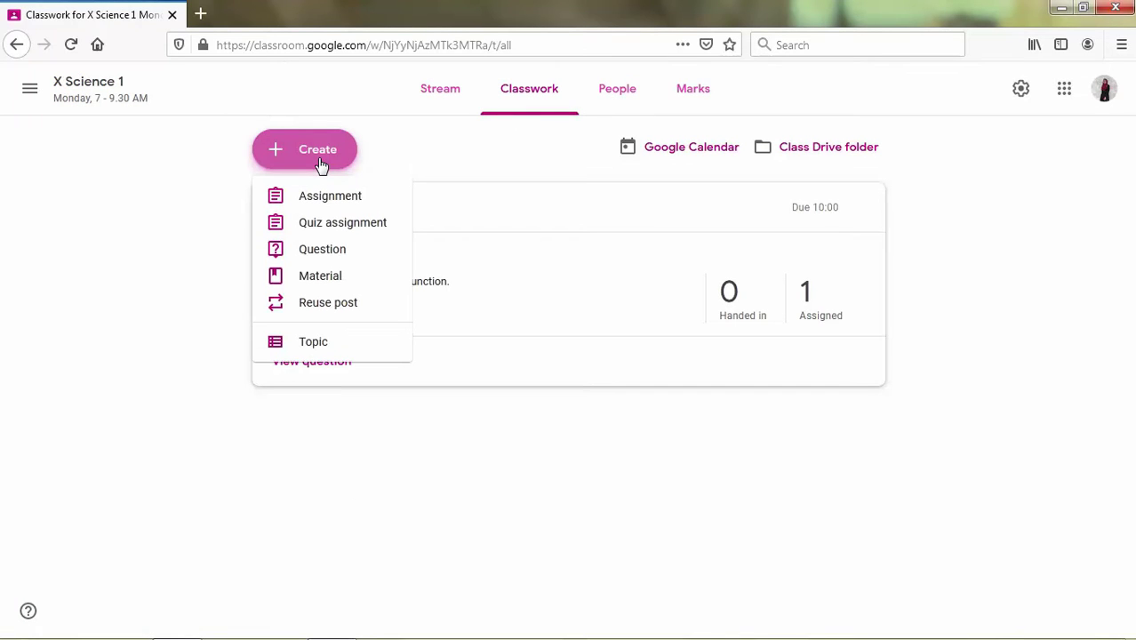
click(323, 257)
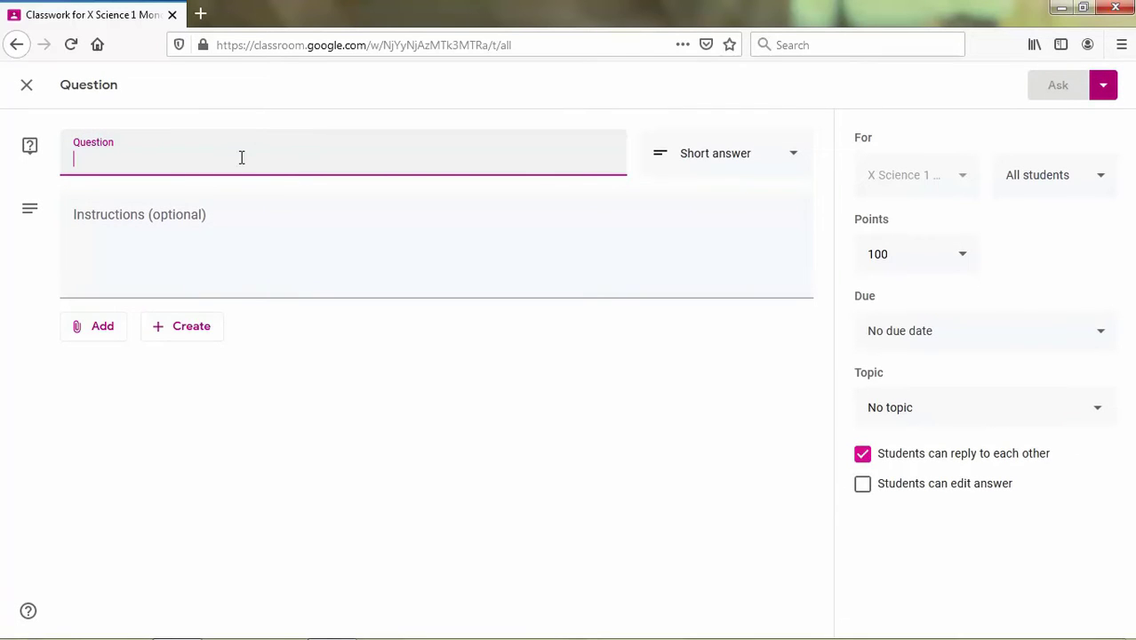
text(Funtion)
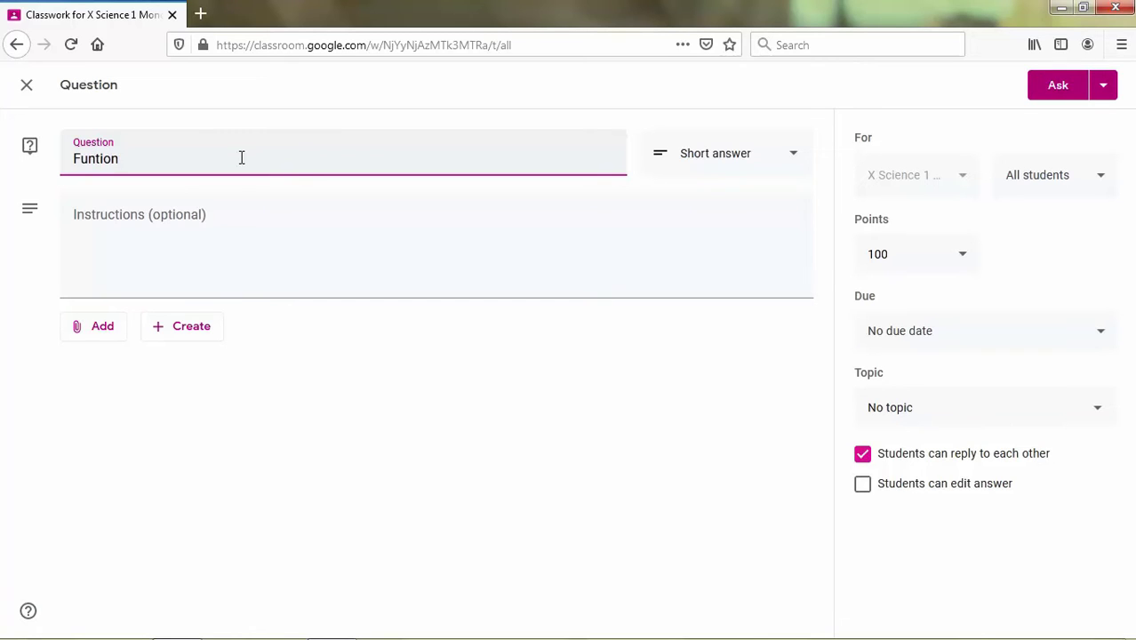
text( 2)
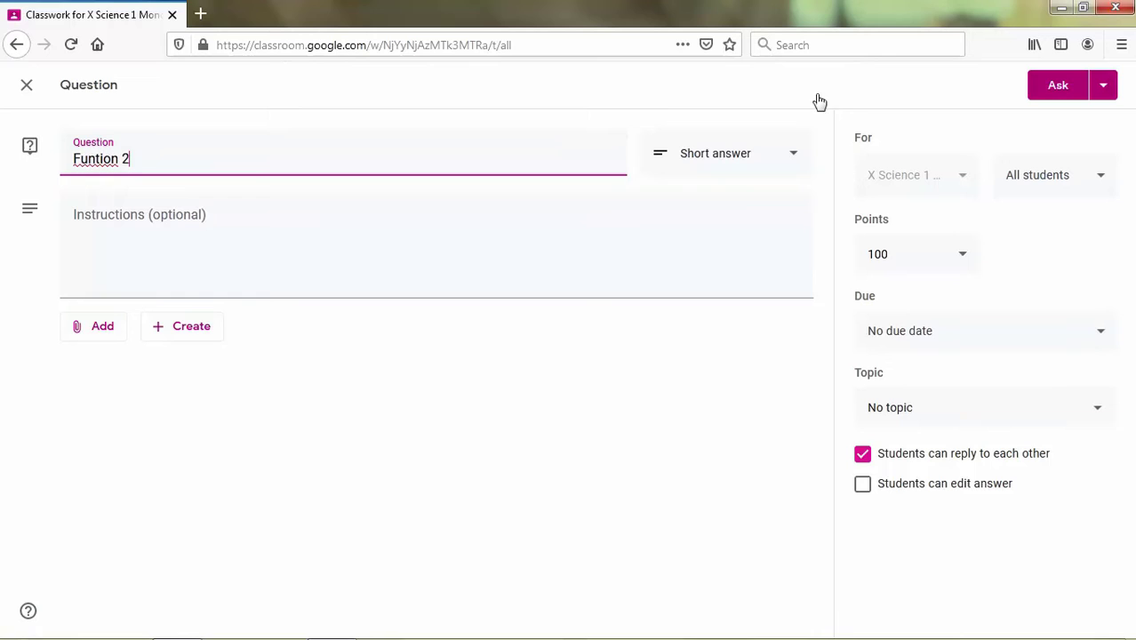
click(790, 162)
click(777, 209)
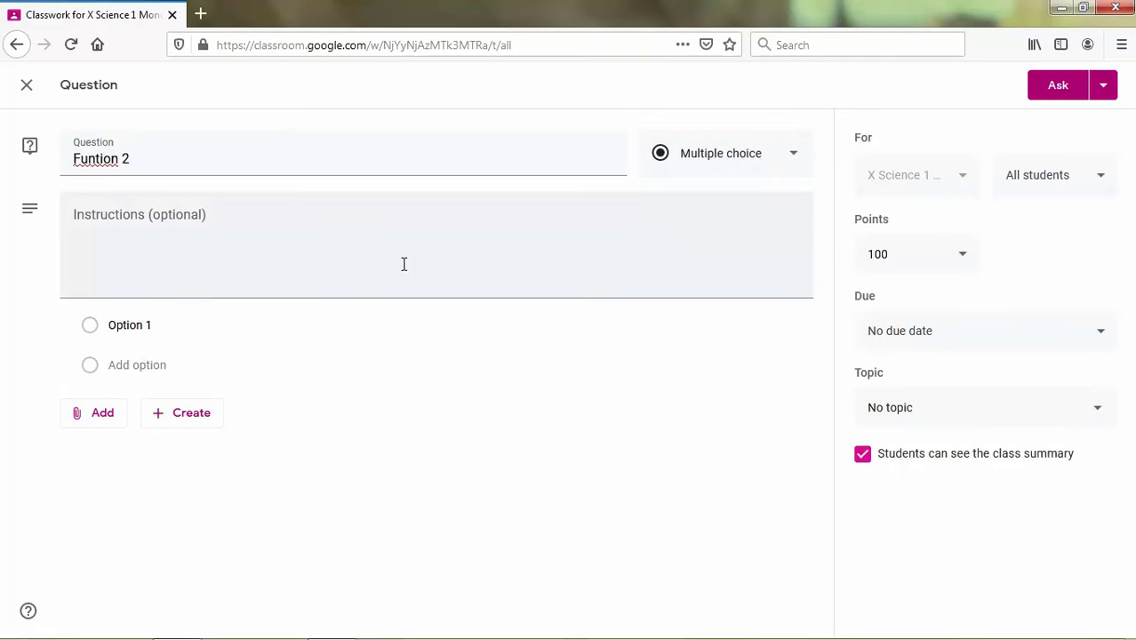
Fill in the instructions with "This statement true or false." and, on a new line, "The function that has inverse is a bijective function.".
click(269, 270)
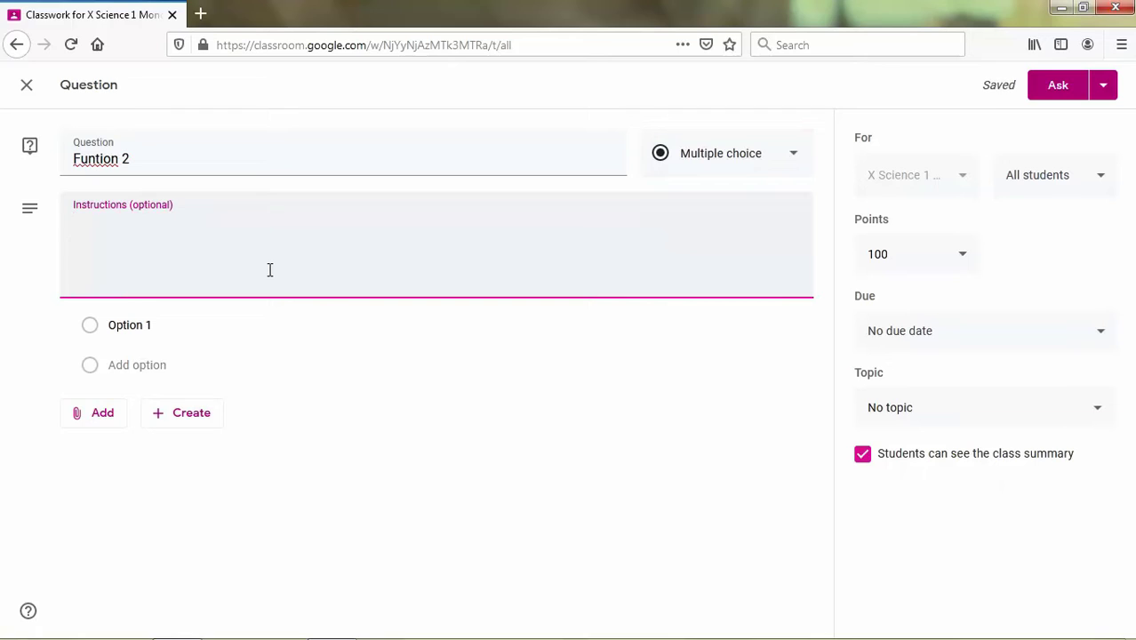
text(This state)
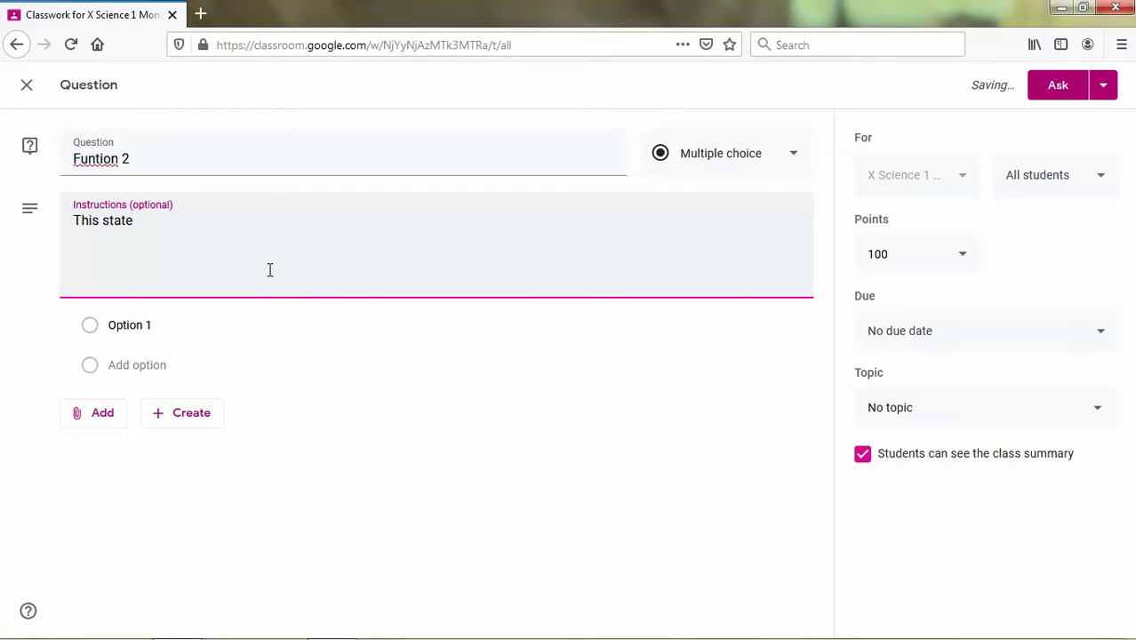
text(ment true )
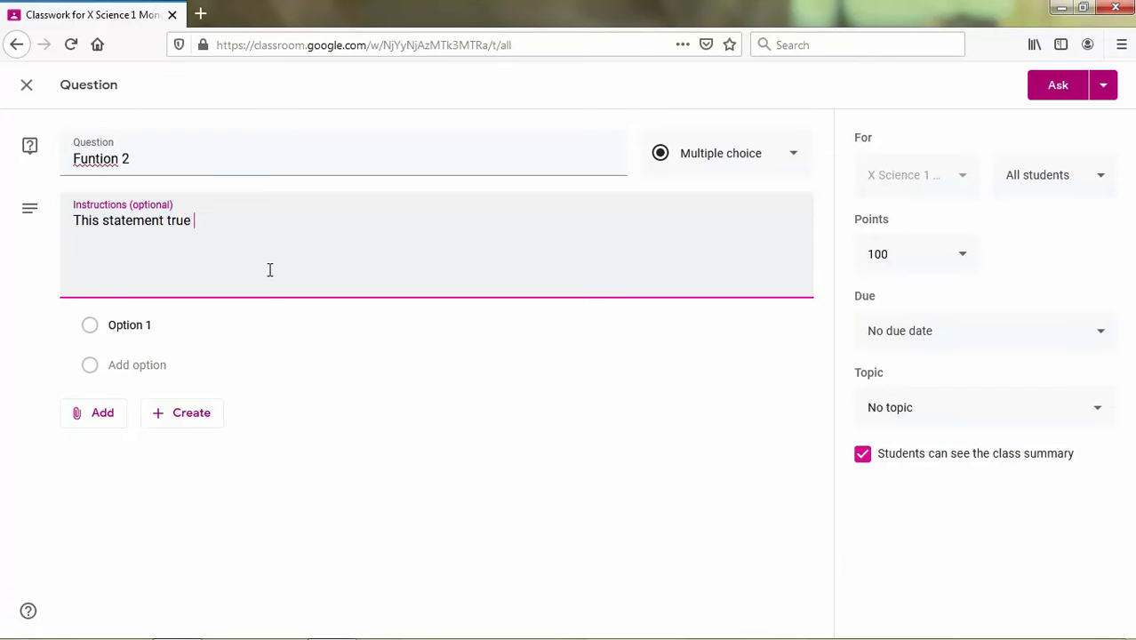
text(or false)
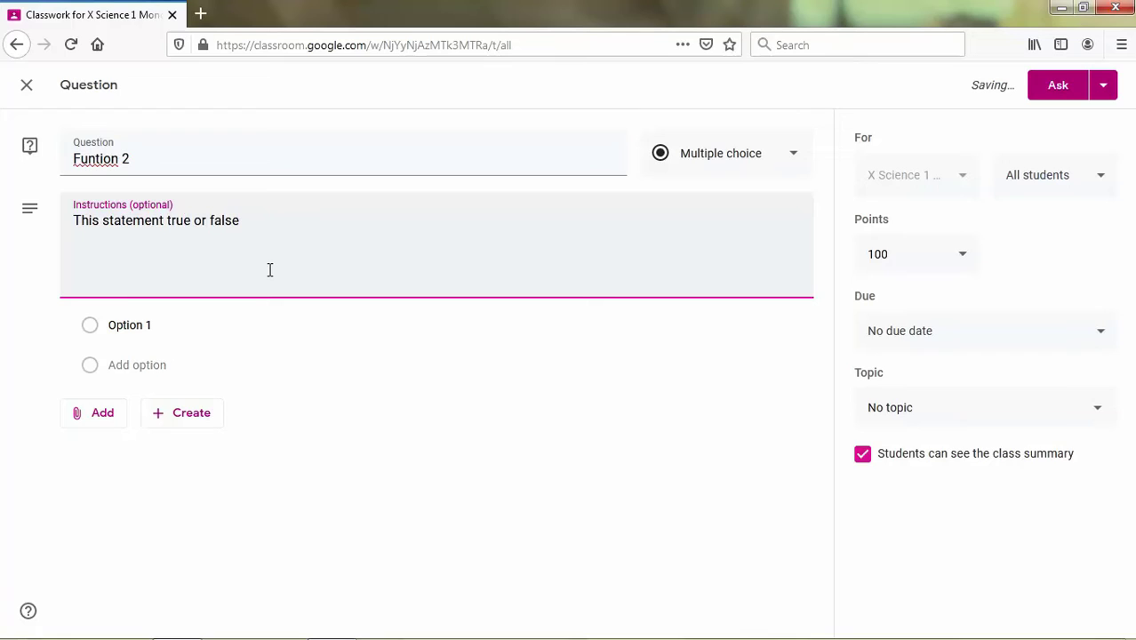
text(.)
key(Return)
text(The)
text( ffu)
key(BackSpace)
key(BackSpace)
text(unct)
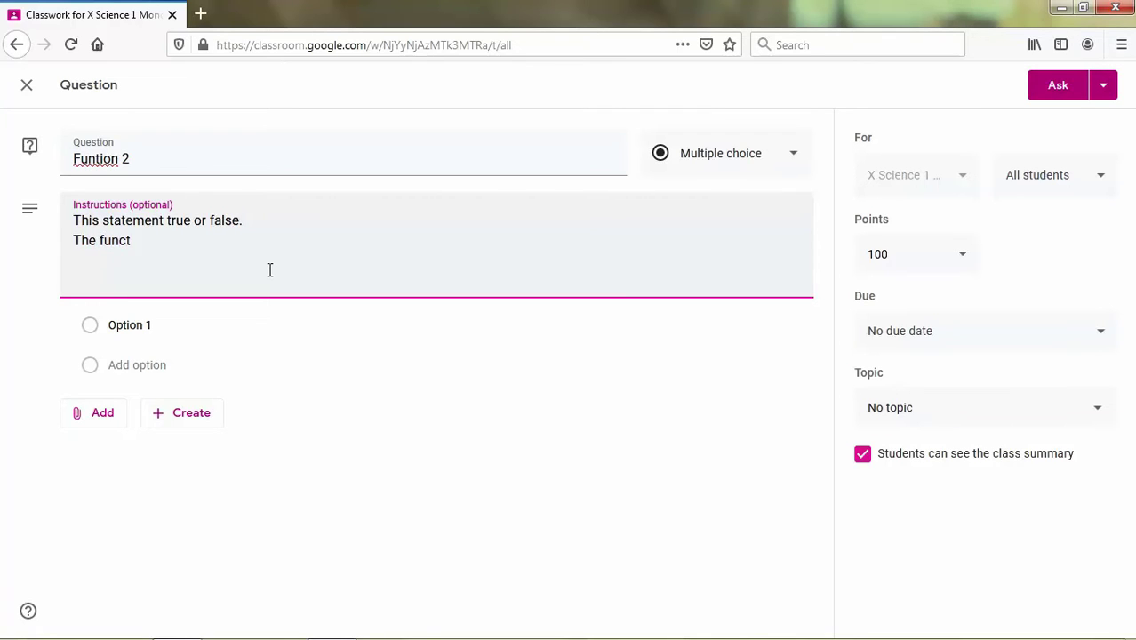
text(ion that has inverse)
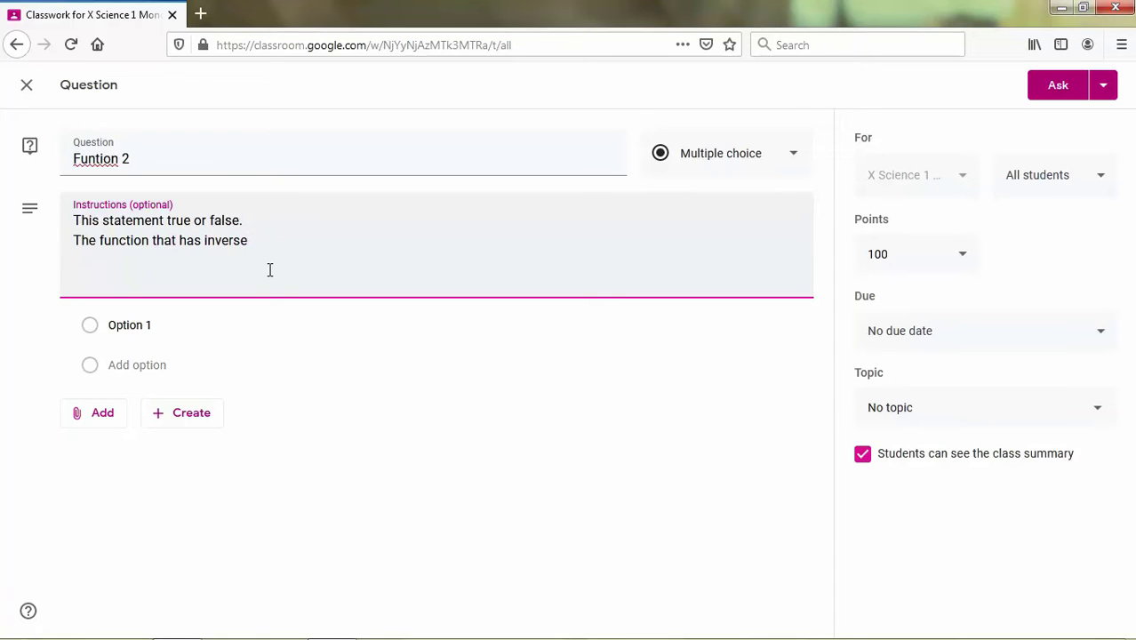
text( is a bijective funct)
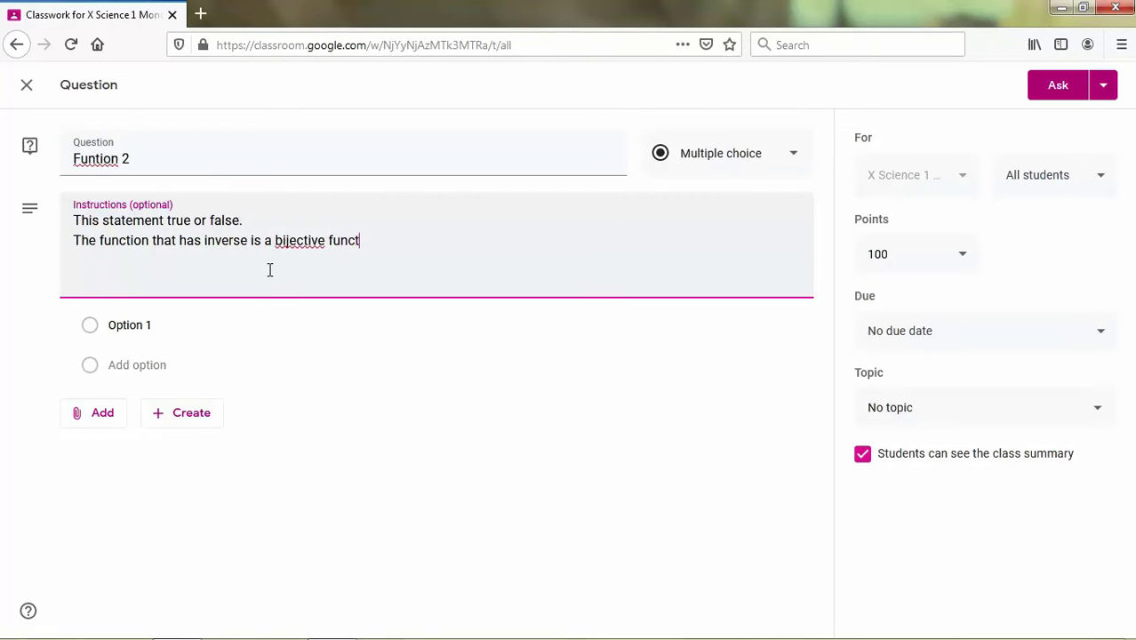
text(ion.)
Enter "True" and "False" as the question's two answer options.
click(165, 324)
text(True)
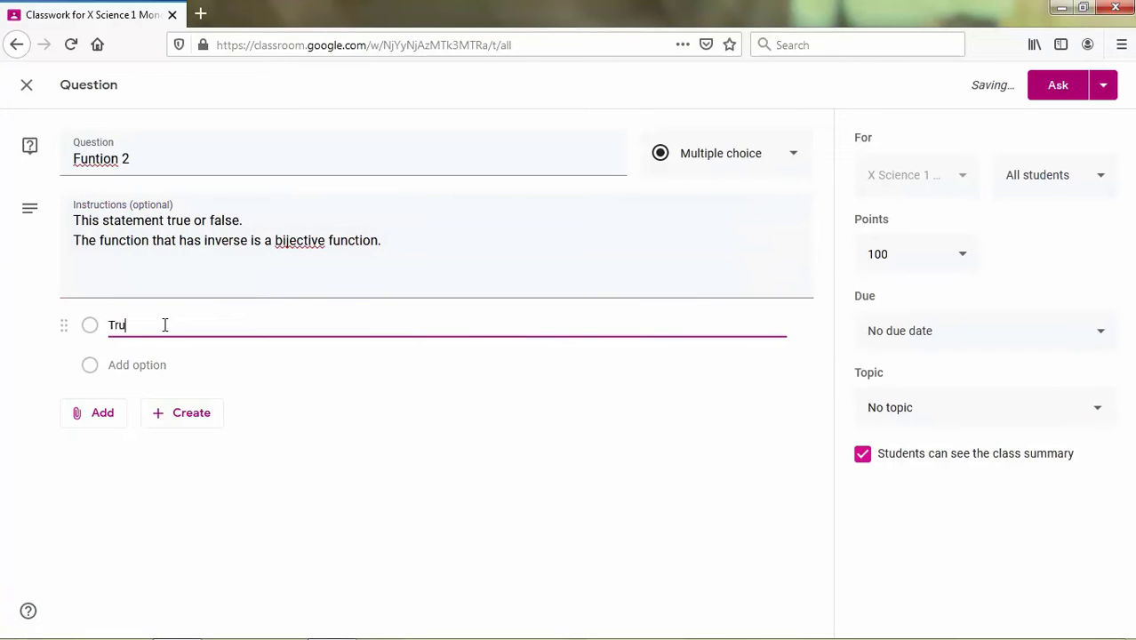
click(146, 366)
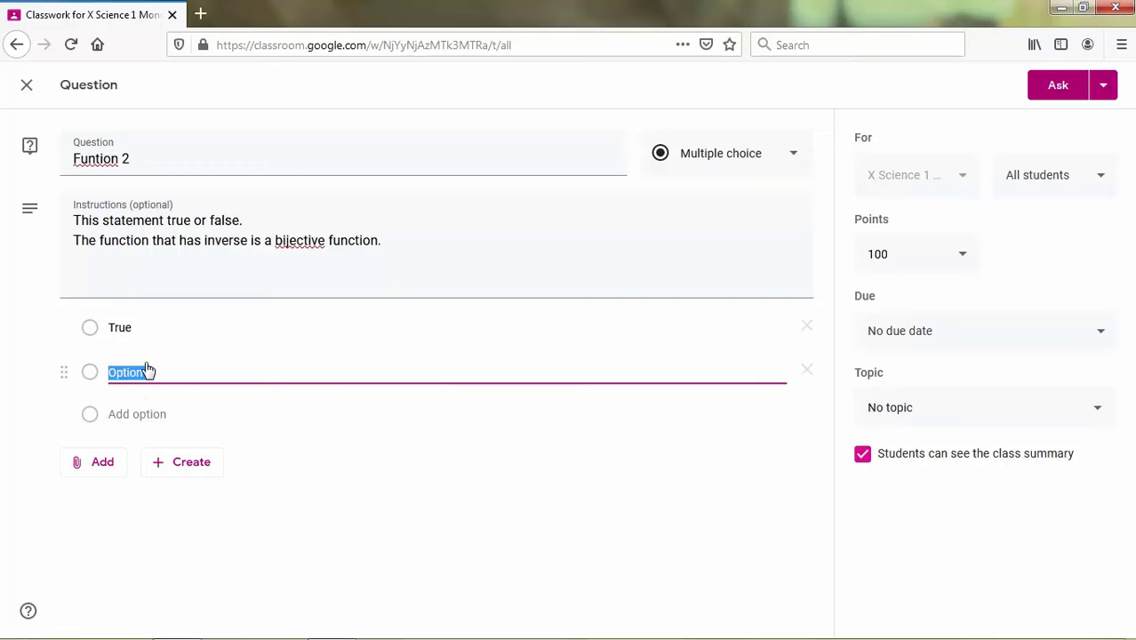
text(False)
click(449, 254)
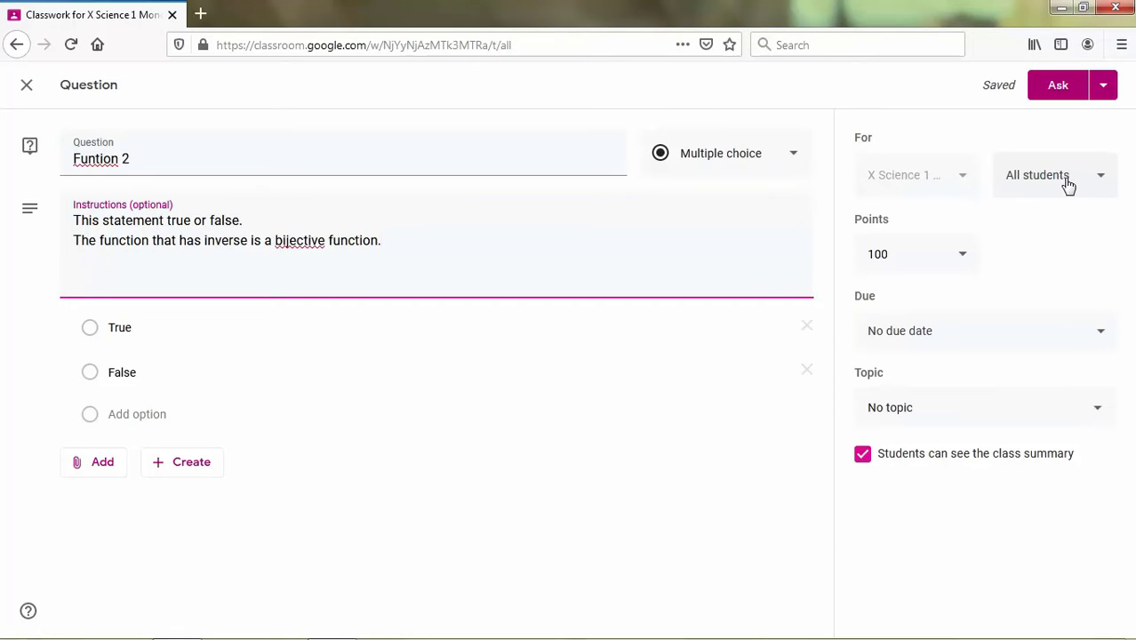
Set the multiple-choice question's points to 10.
click(935, 258)
key(BackSpace)
key(BackSpace)
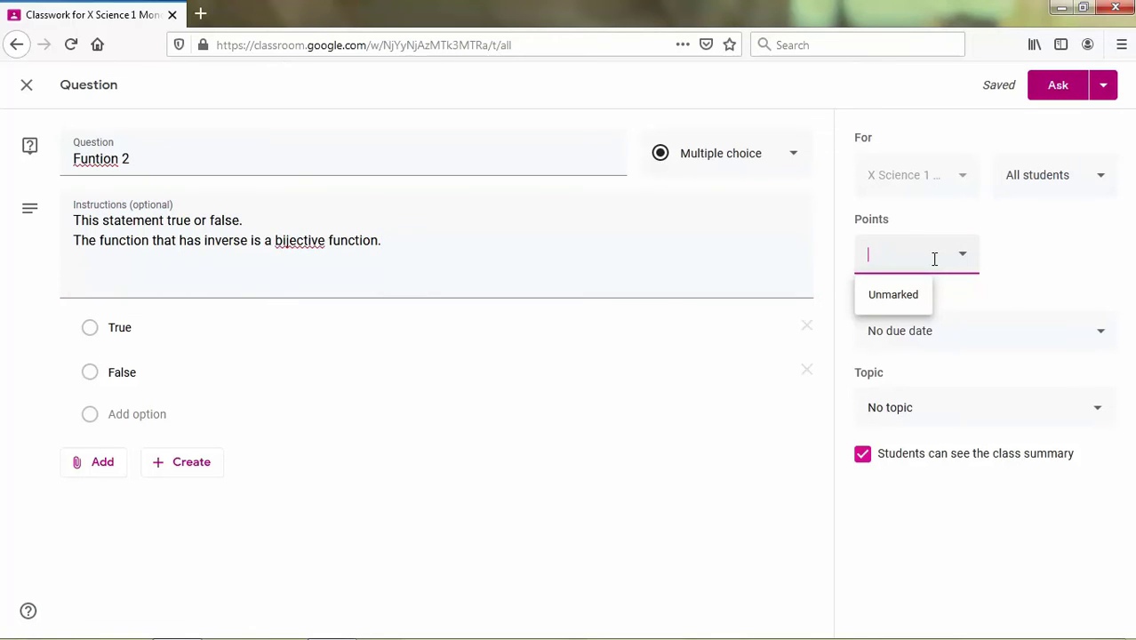
text(10)
click(1044, 259)
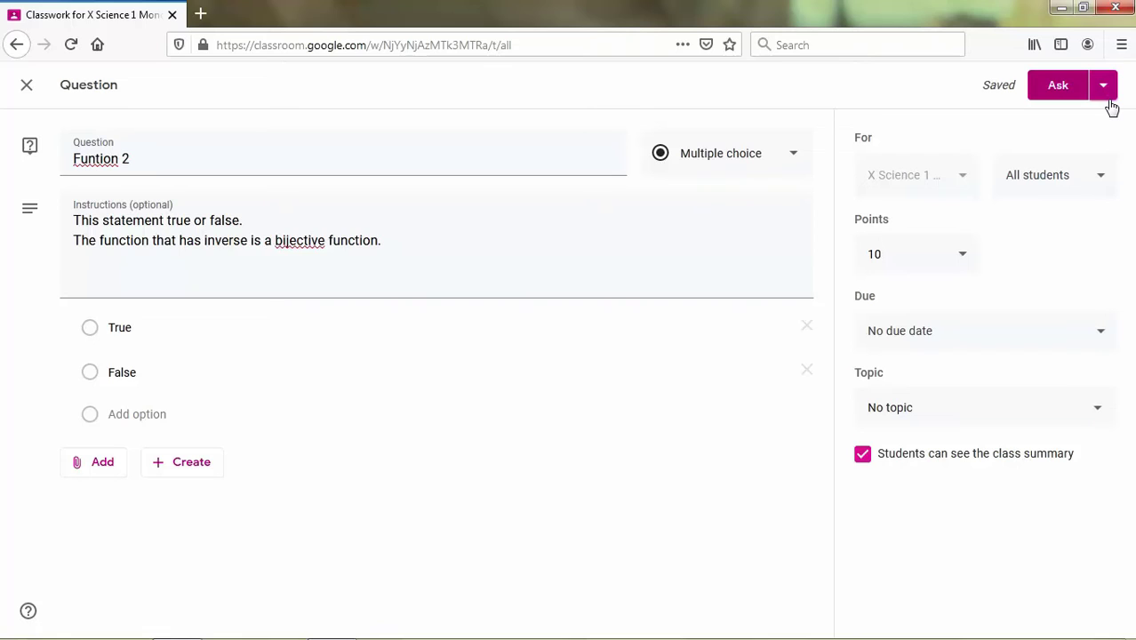
Post the multiple-choice question to the class and open it to view the students' answers.
click(1108, 96)
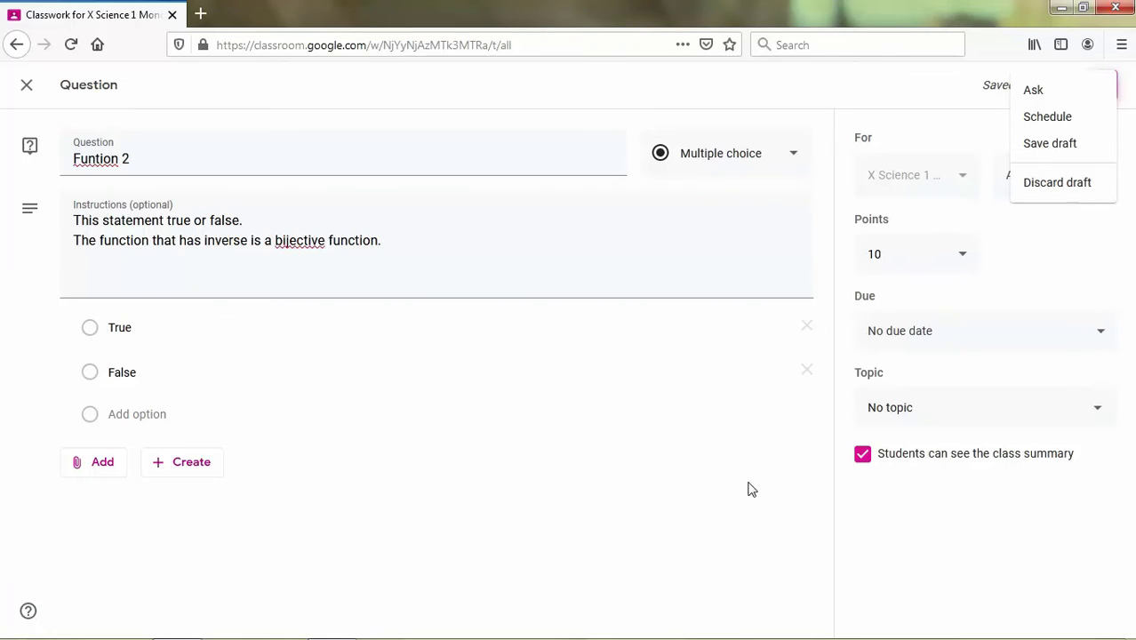
click(770, 522)
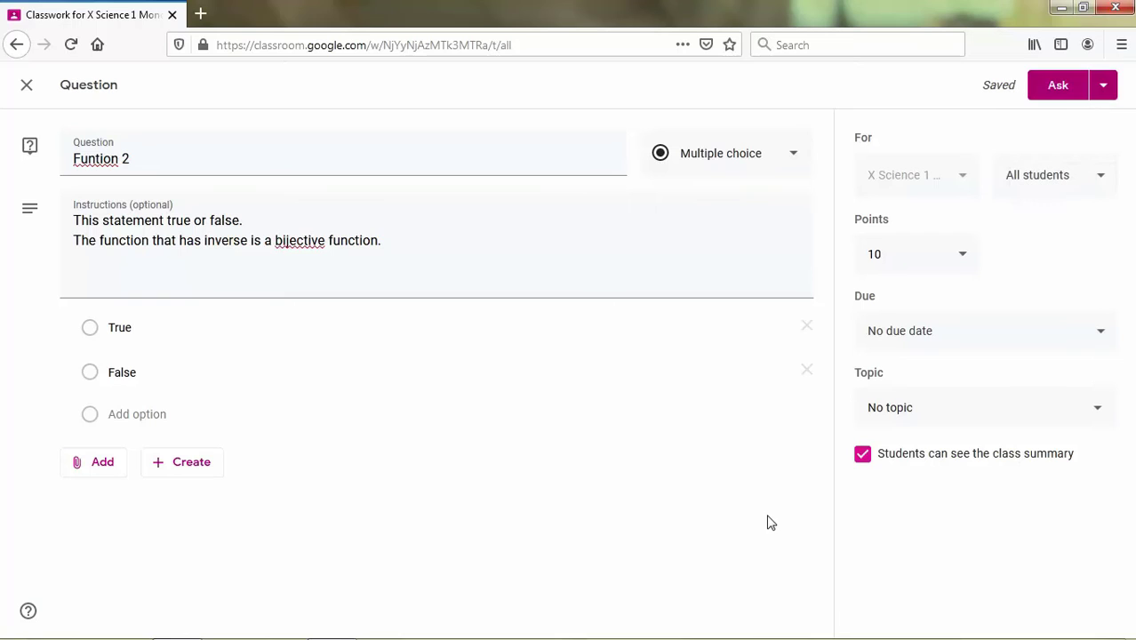
click(1059, 97)
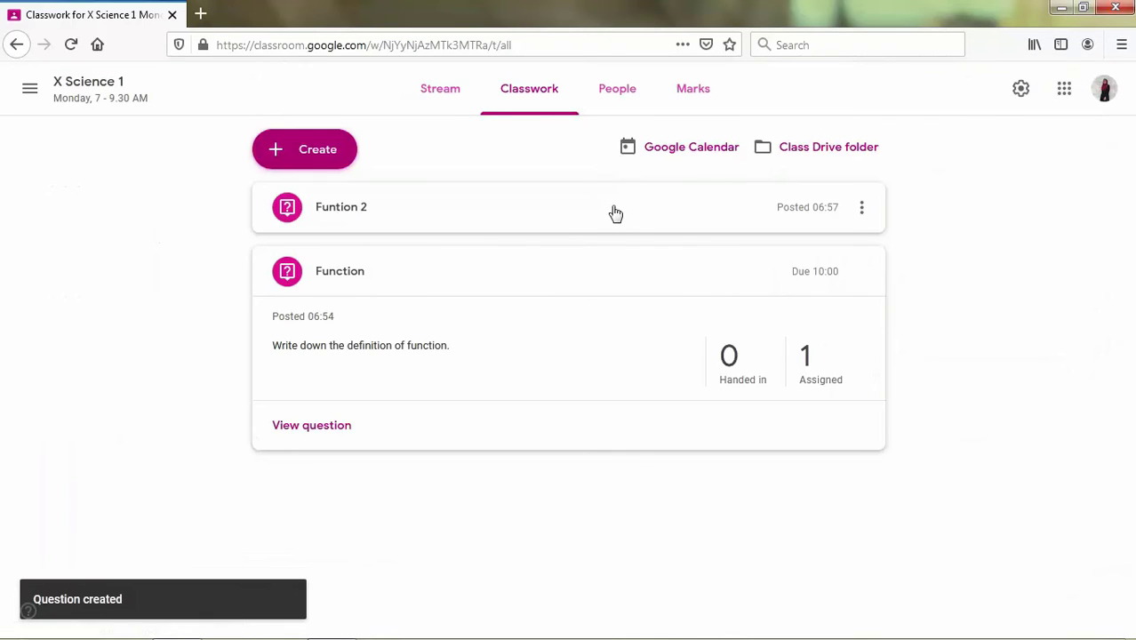
click(558, 214)
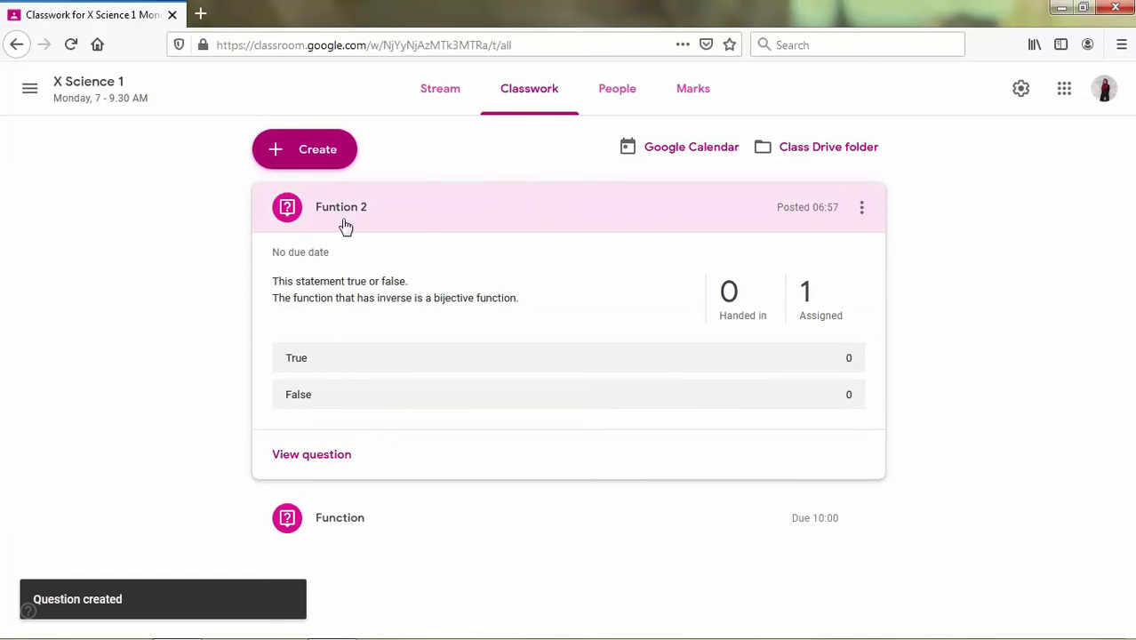
click(318, 458)
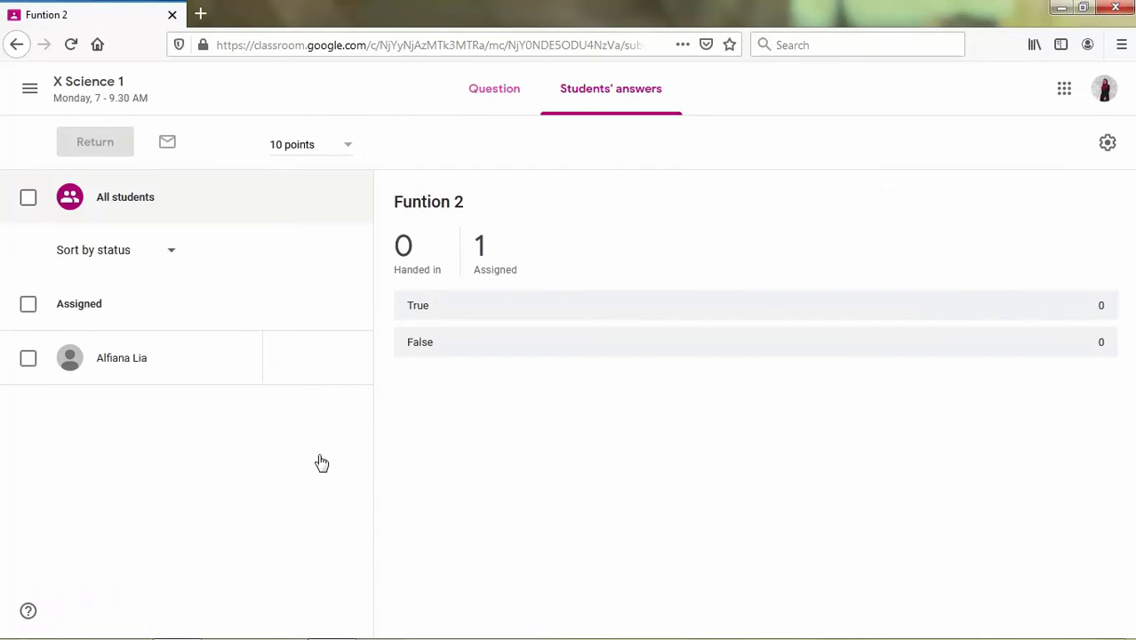
Review the posted "Funtion 2" question and its students' answers view.
click(500, 77)
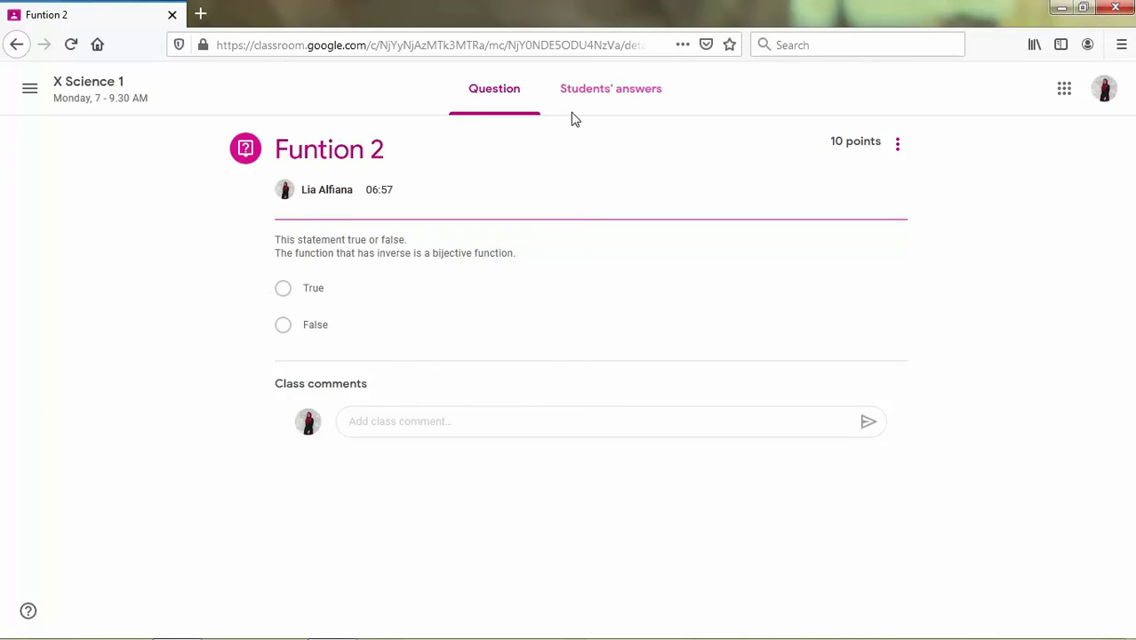
click(626, 102)
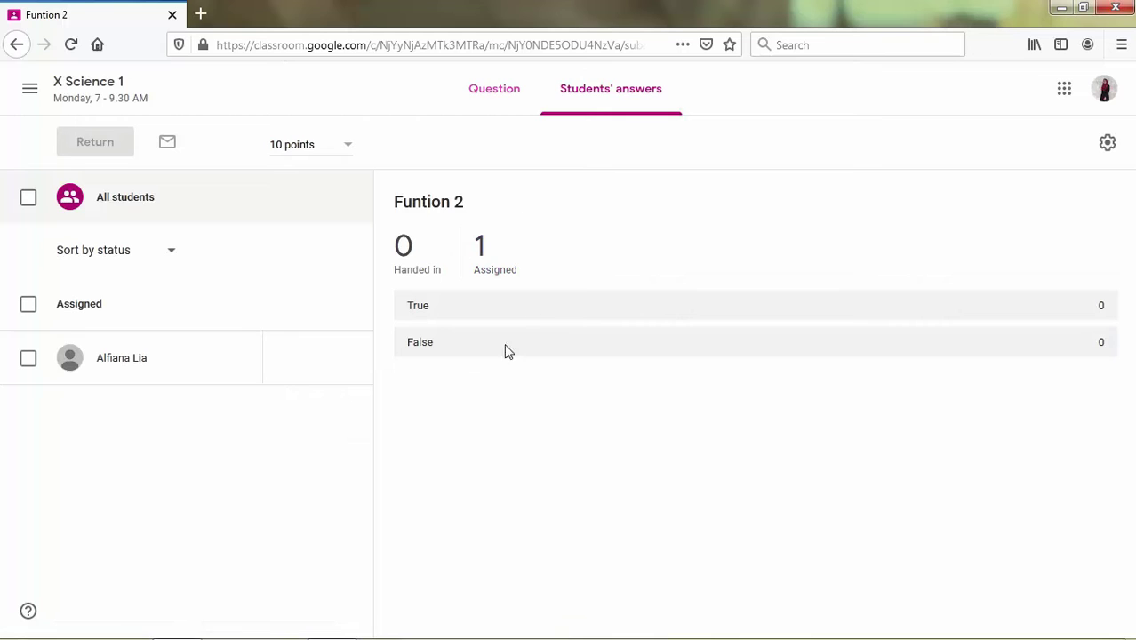
click(481, 105)
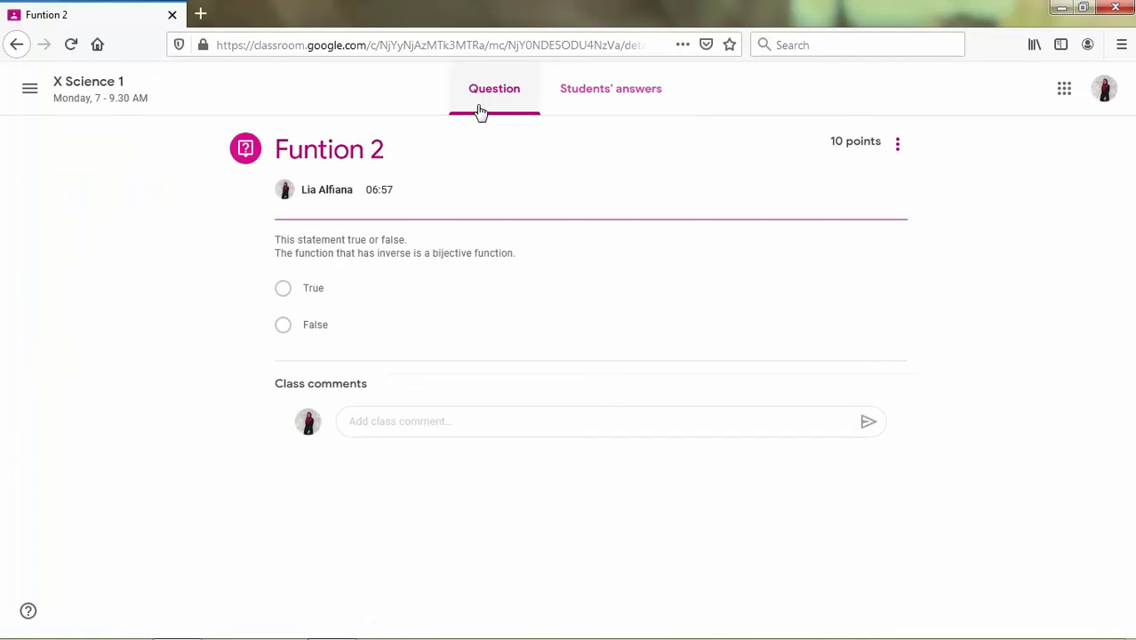
Return to the X Science 1 classwork and start a new short-answer question titled "Function Test".
click(30, 93)
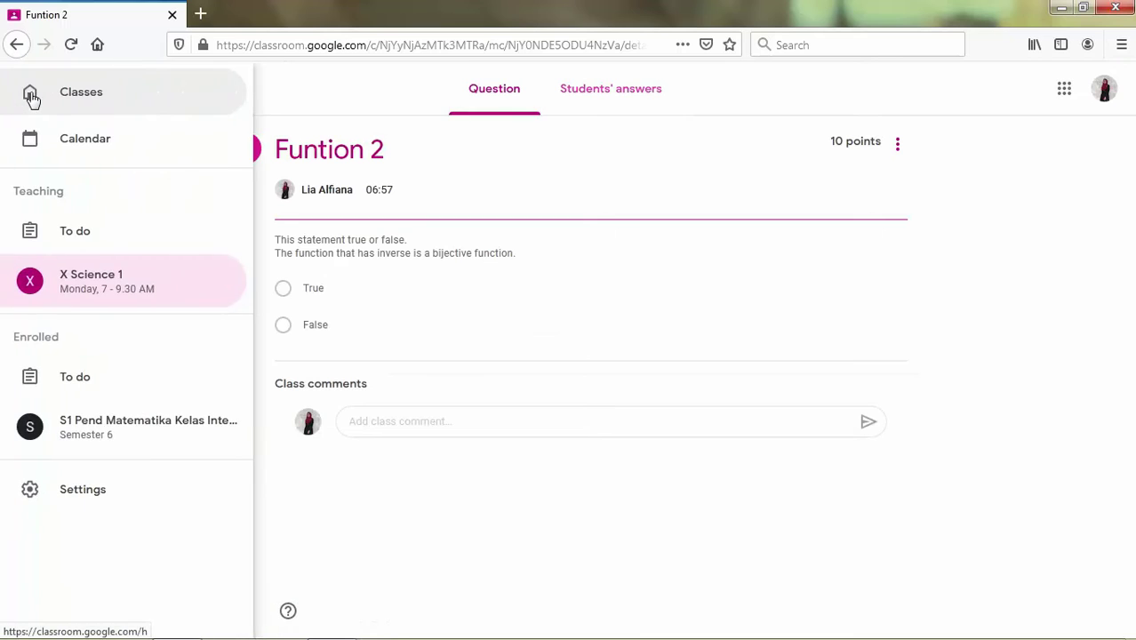
click(105, 293)
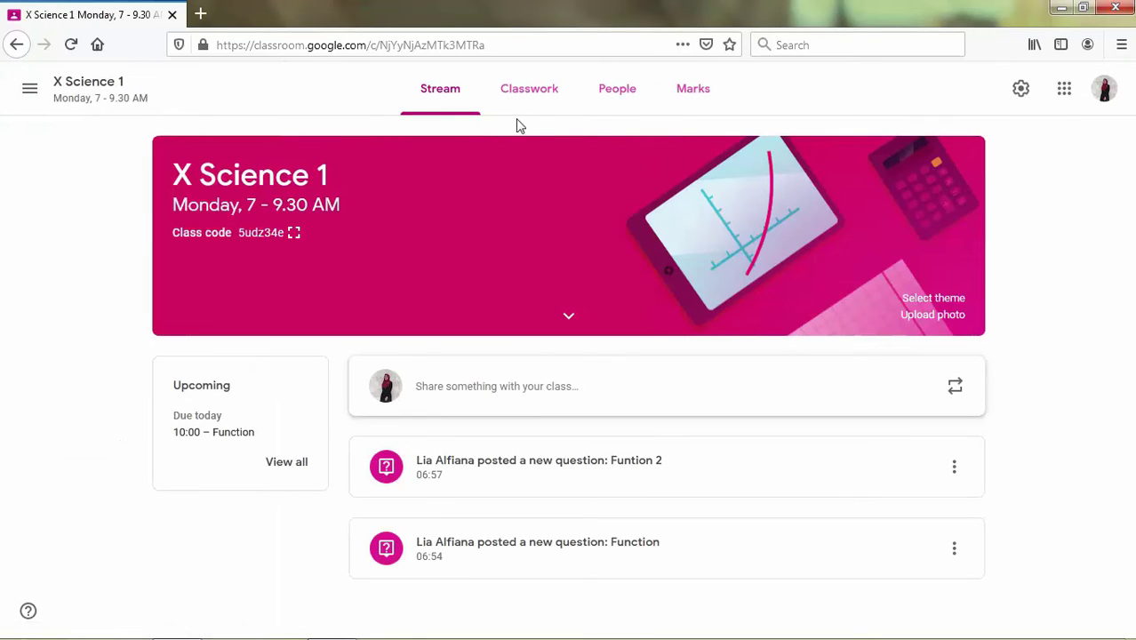
click(531, 96)
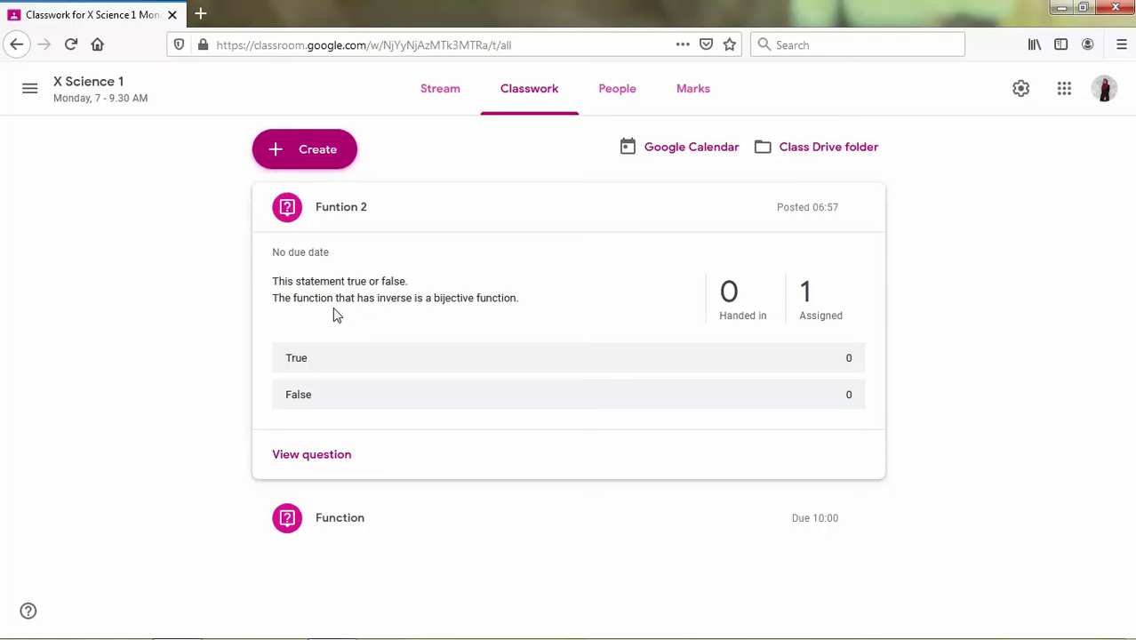
click(303, 164)
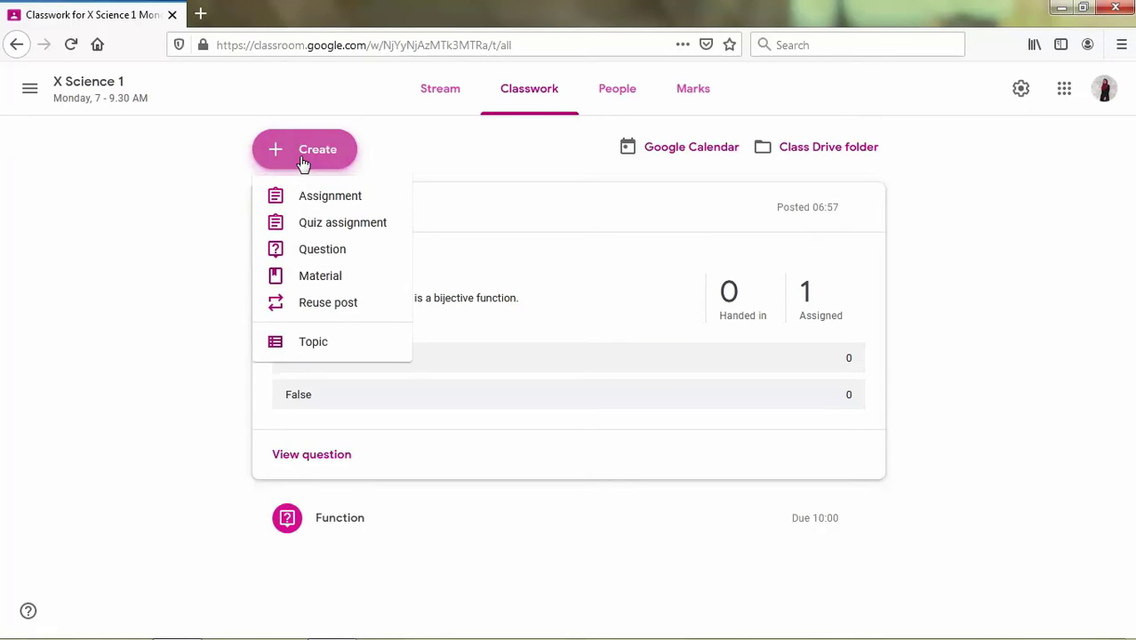
click(327, 258)
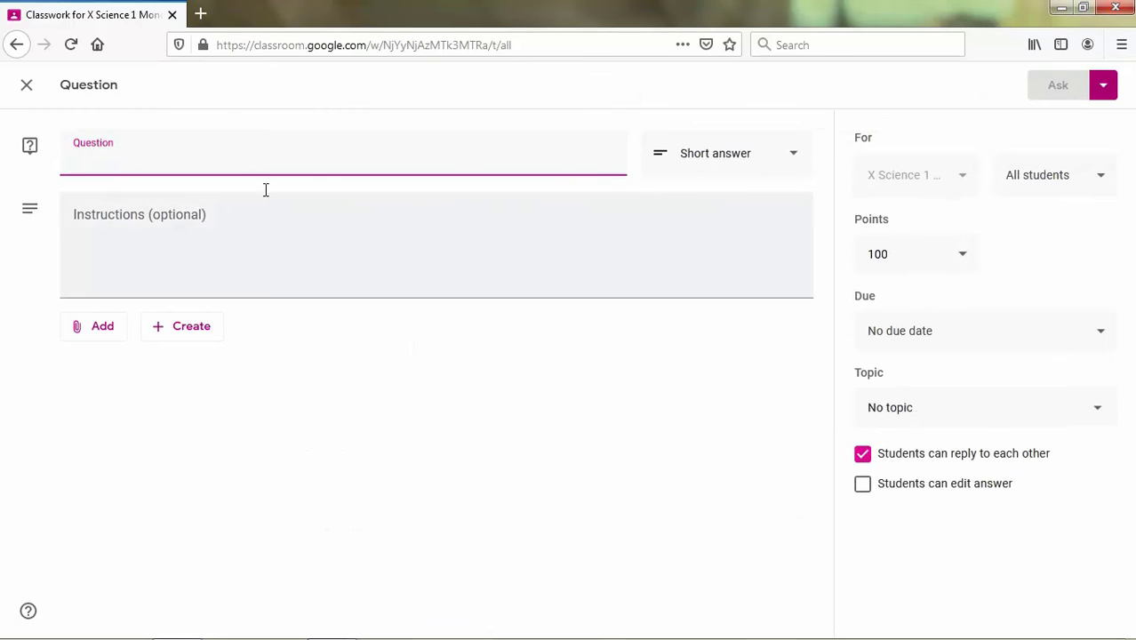
text(F)
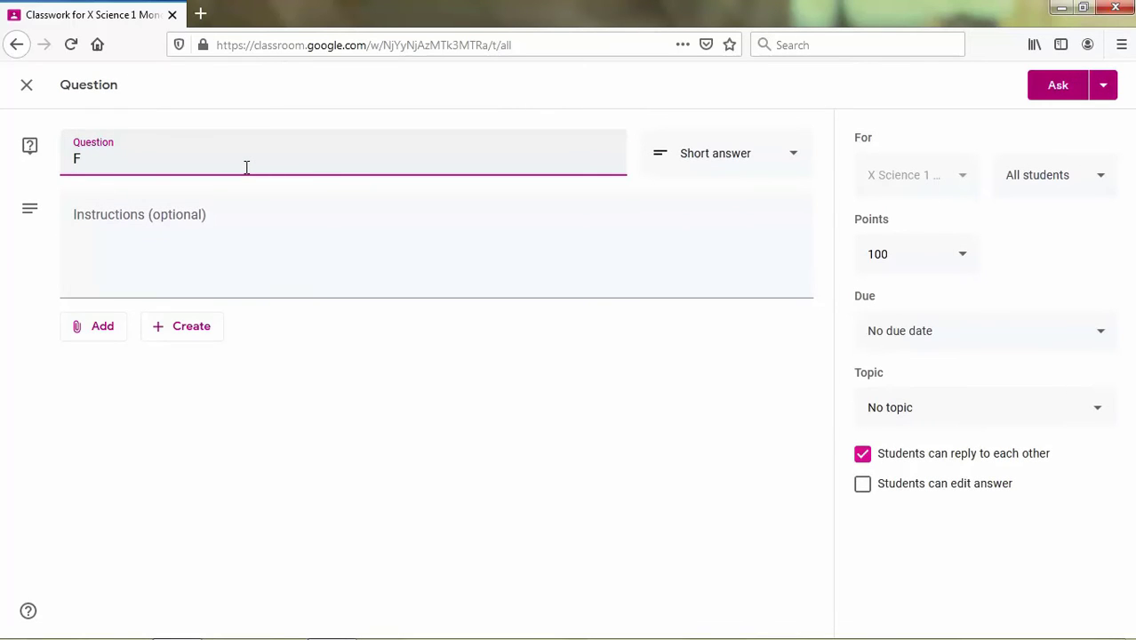
text(unction)
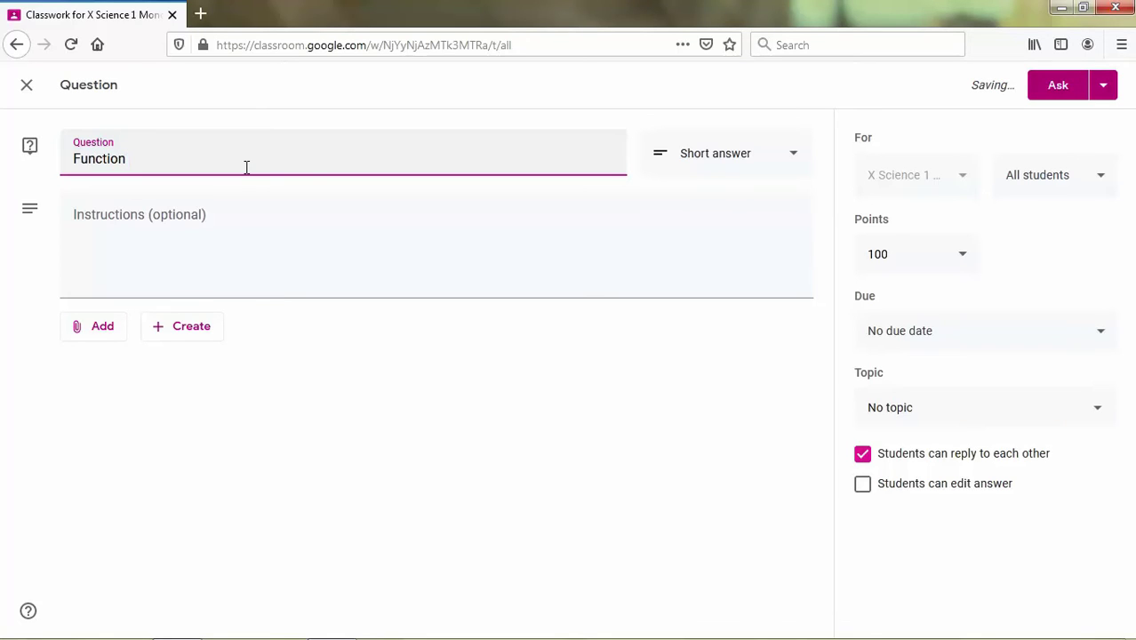
text(Test)
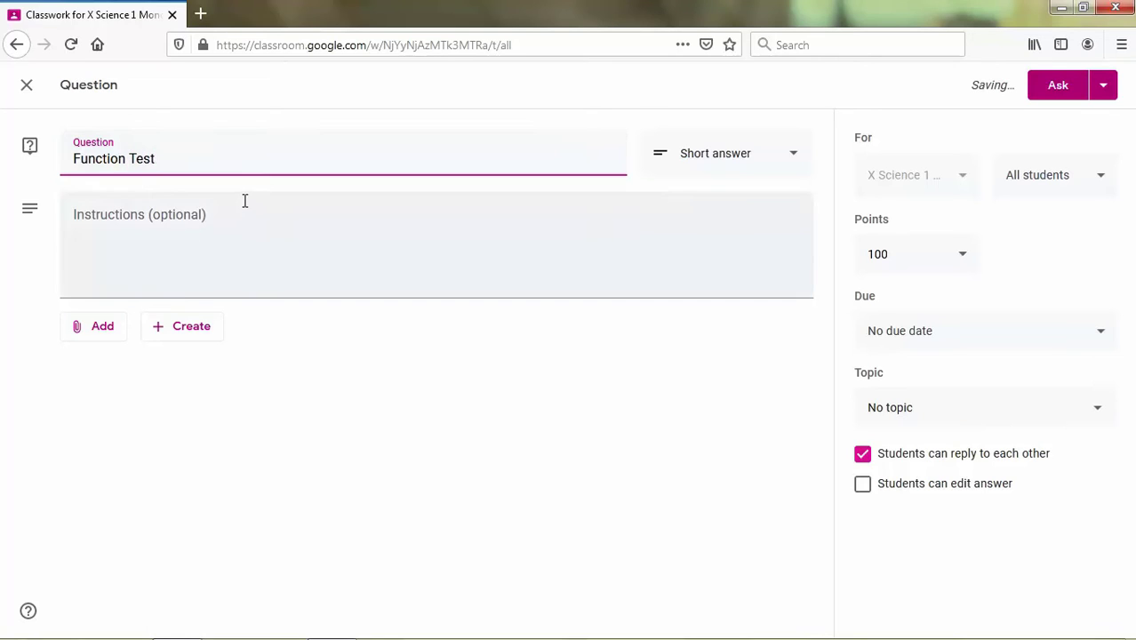
Fill in the question's instructions with "Please open this google form.".
click(265, 224)
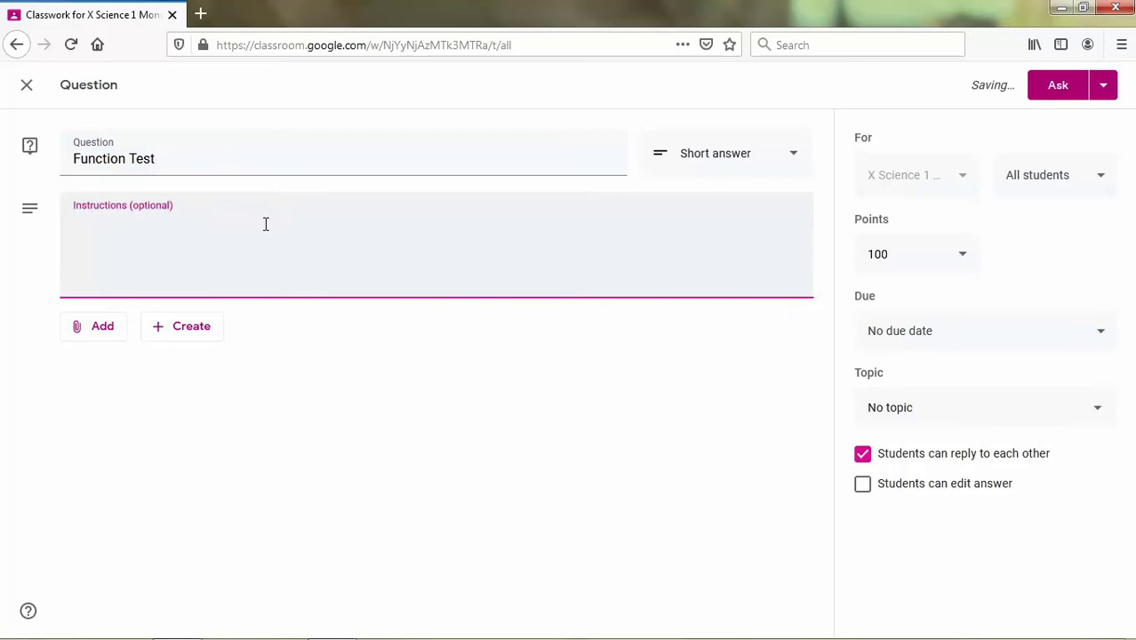
text(Please)
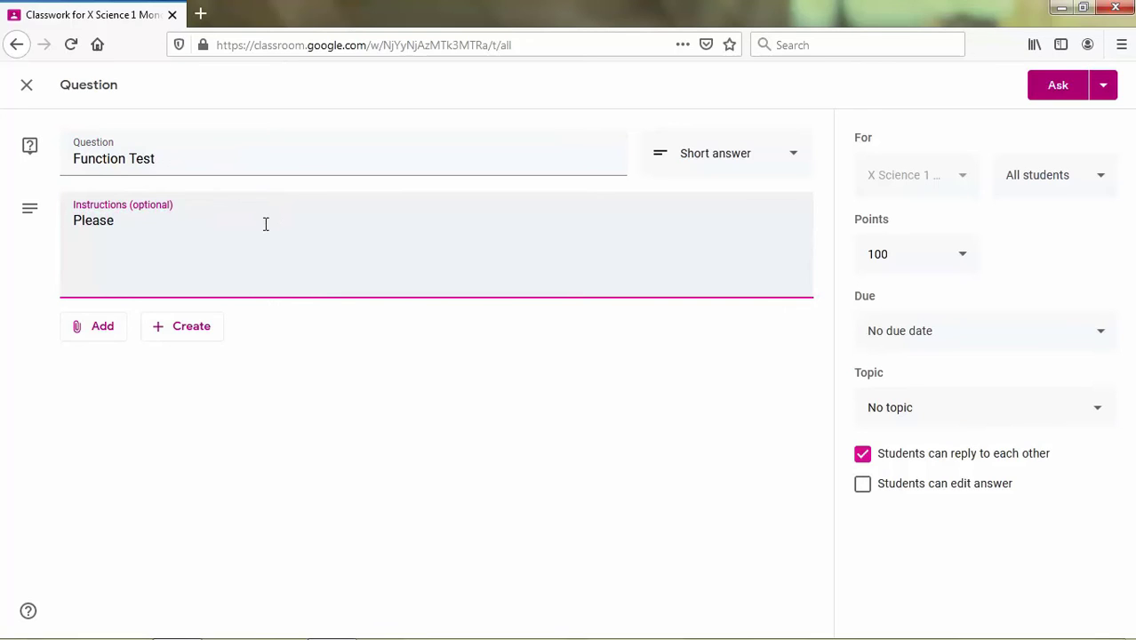
text( open this)
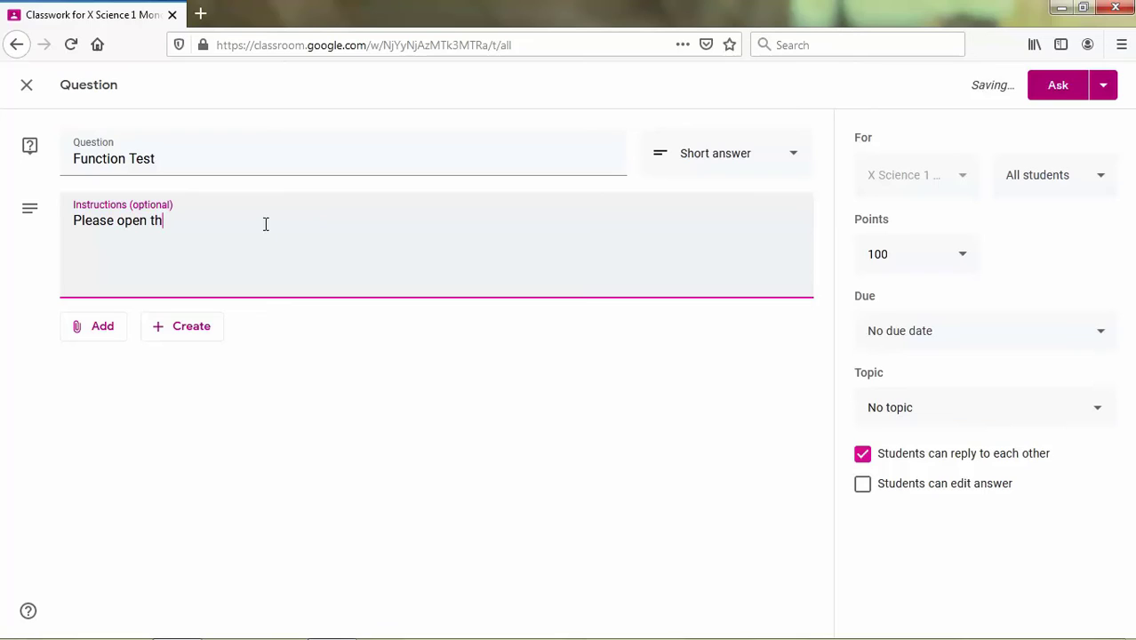
text( google form.)
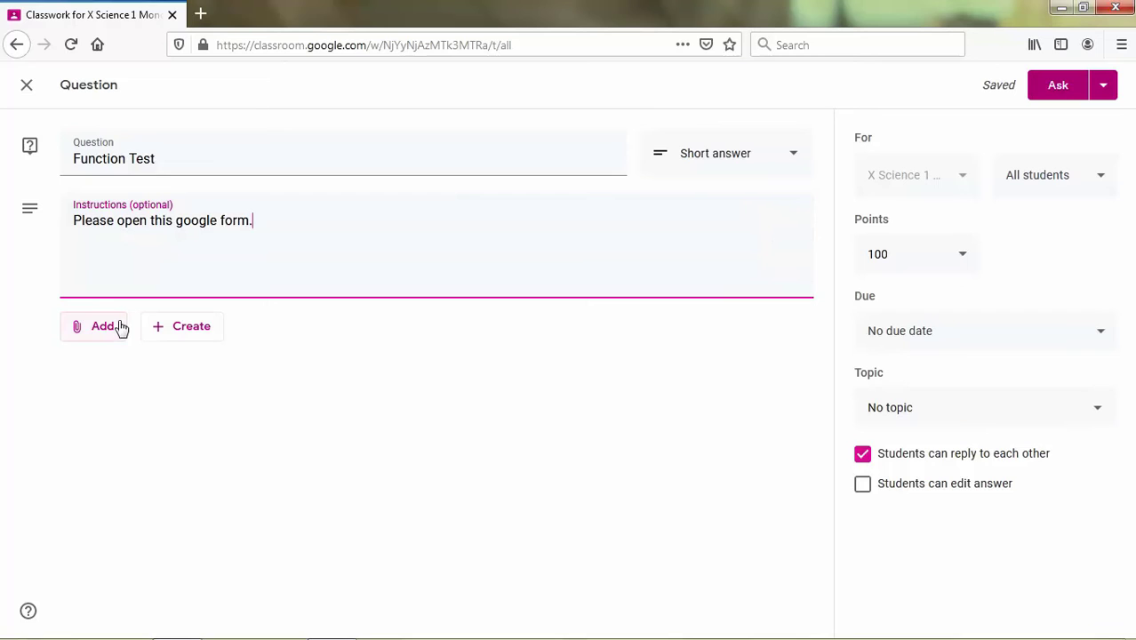
Switch to Google Drive in a new browser tab and open the "Function Test" form in Google Forms.
click(204, 13)
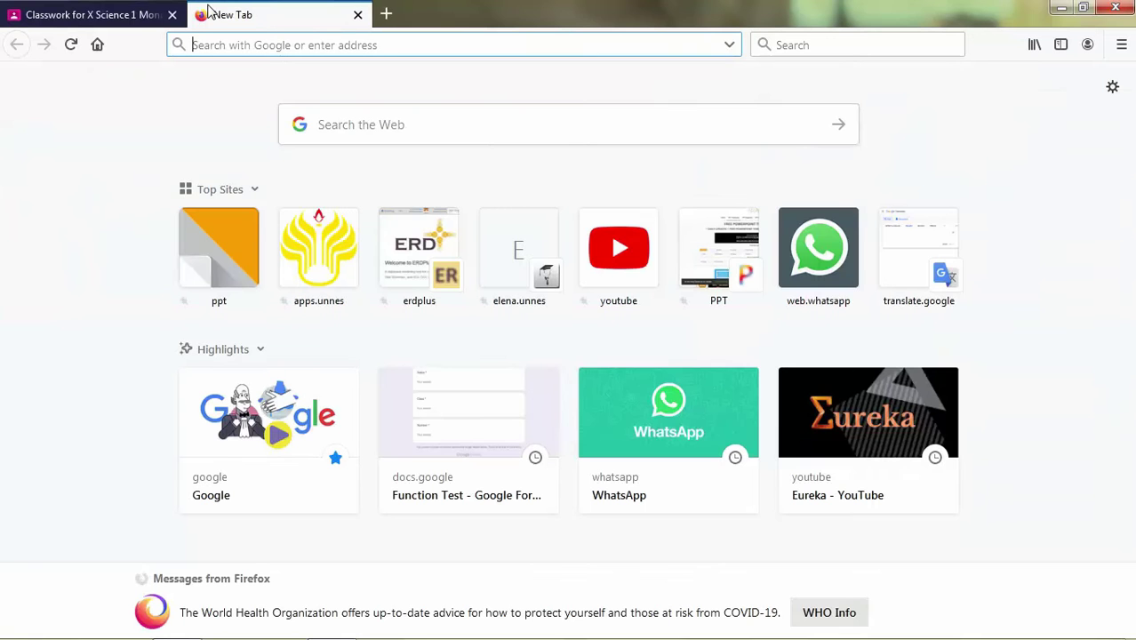
click(98, 14)
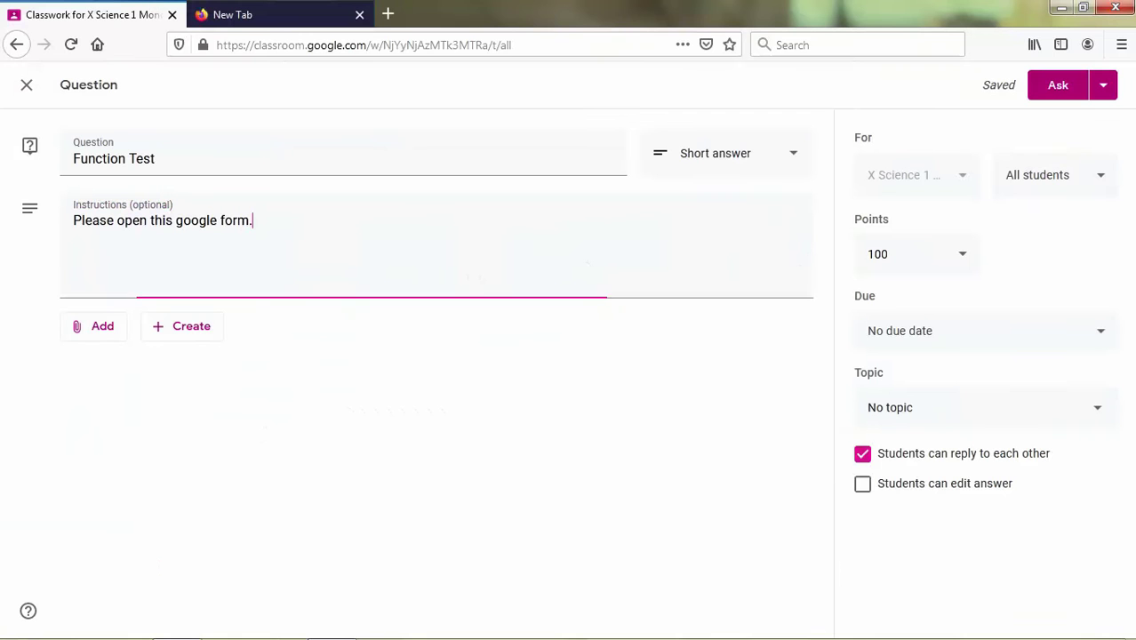
click(336, 13)
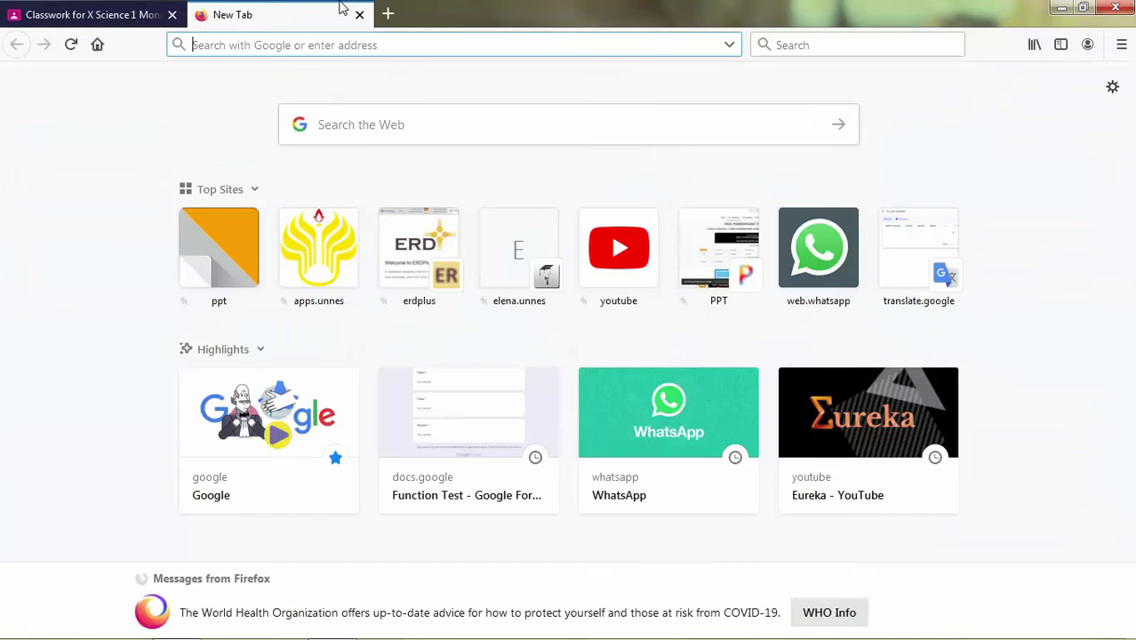
text(google.com/)
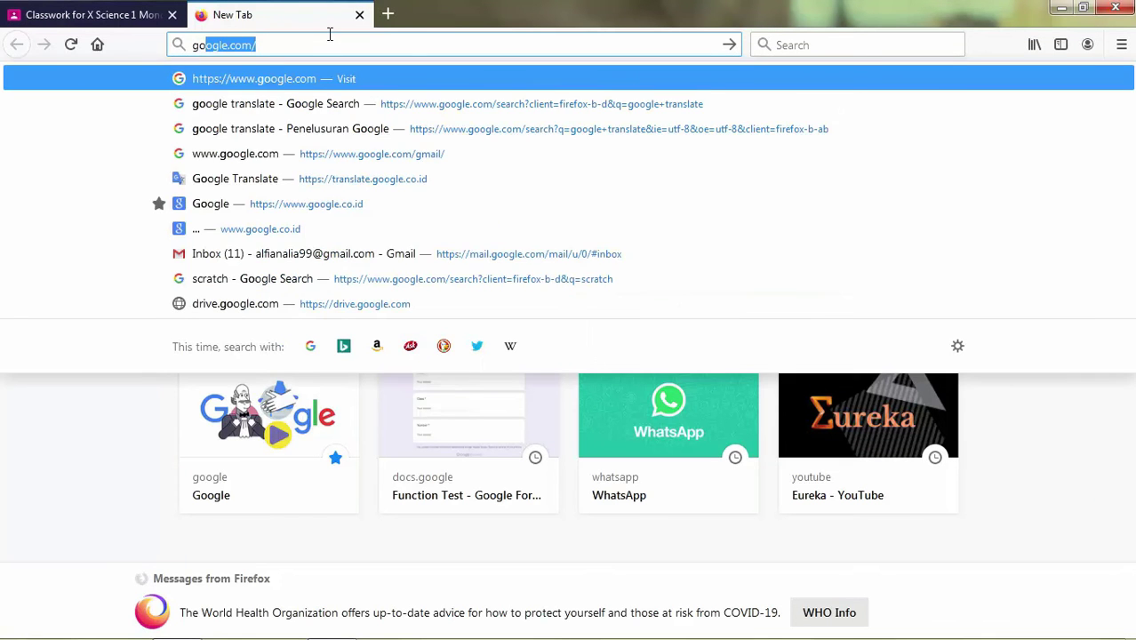
key(Return)
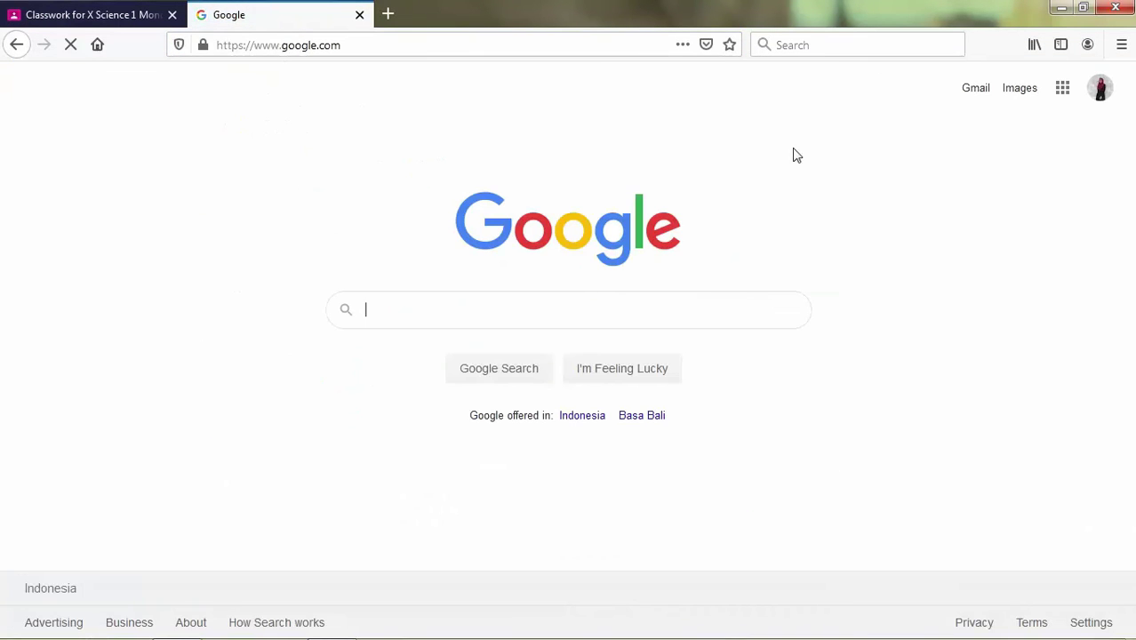
click(1063, 90)
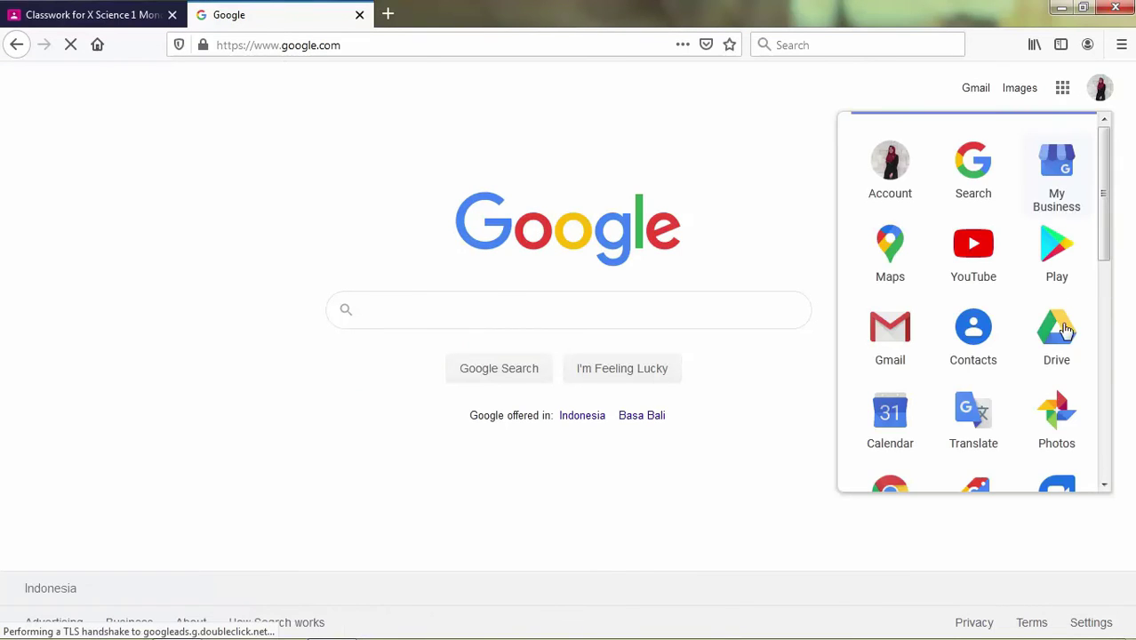
scroll(1109, 276, down, 1)
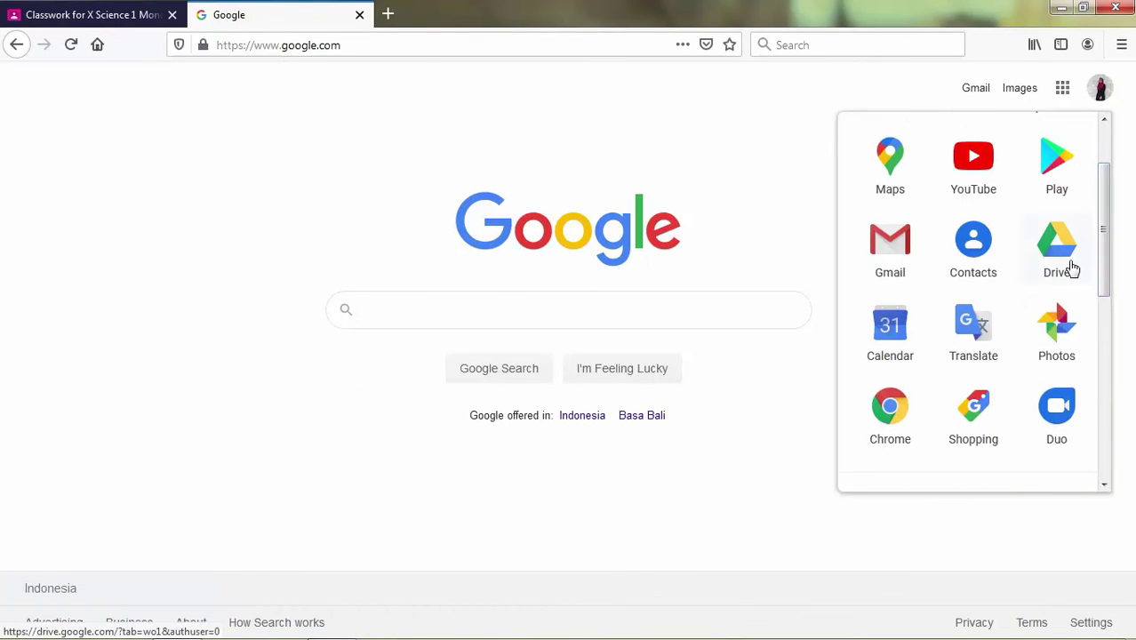
click(1059, 245)
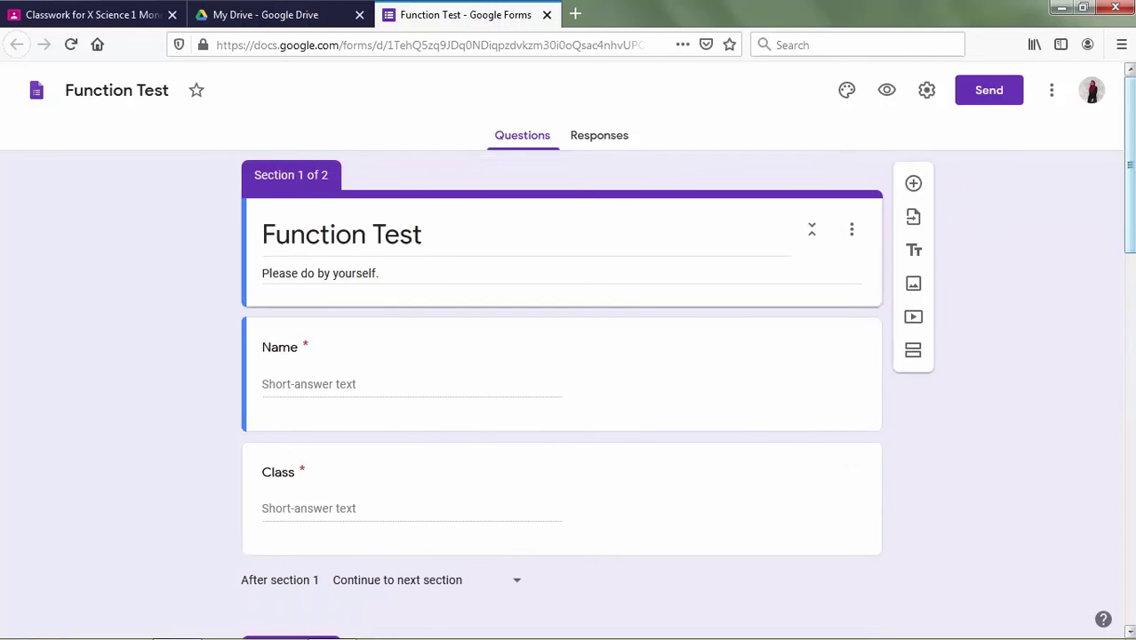
Examine the Function Test form's sections and questions, including the answer choices, the file upload question and the domain and range question.
scroll(561, 396, down, 3)
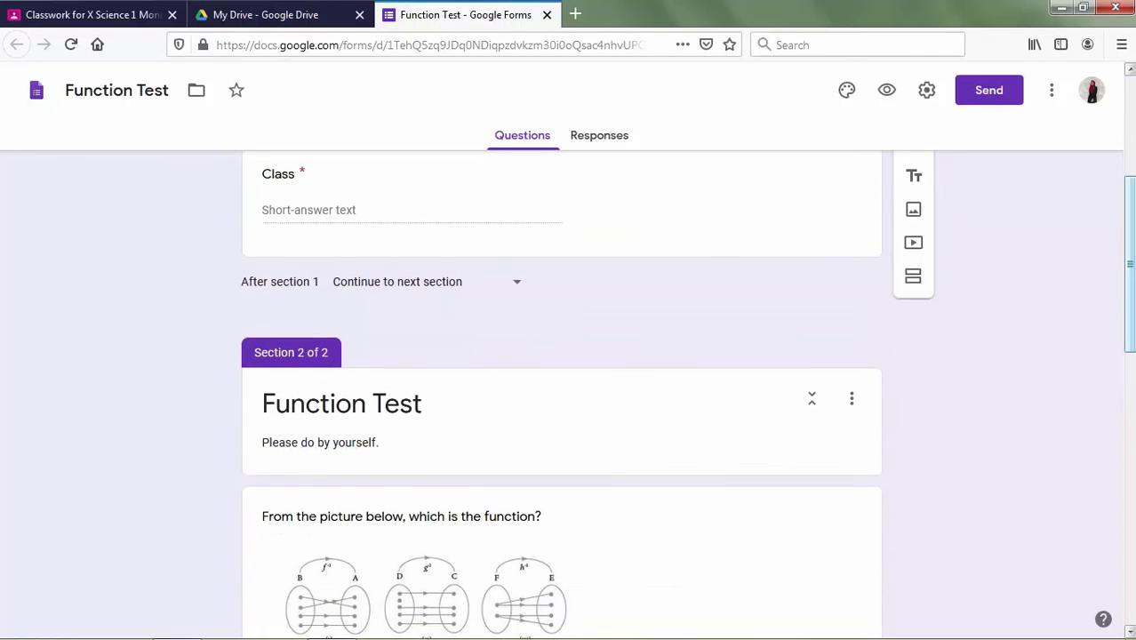
scroll(561, 395, down, 2)
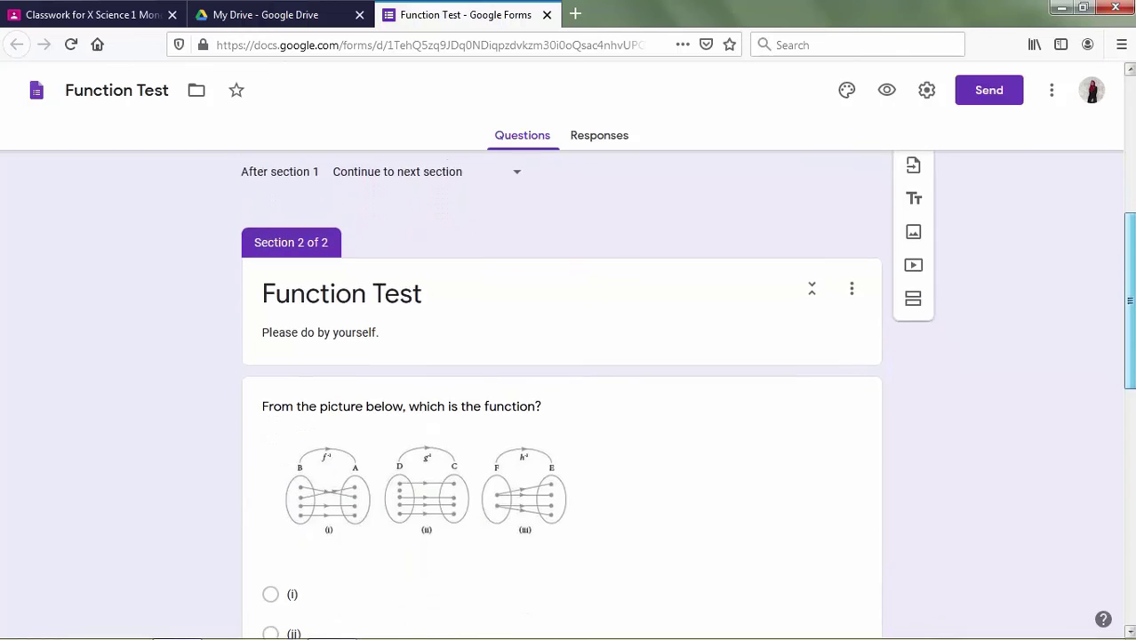
scroll(561, 396, down, 2)
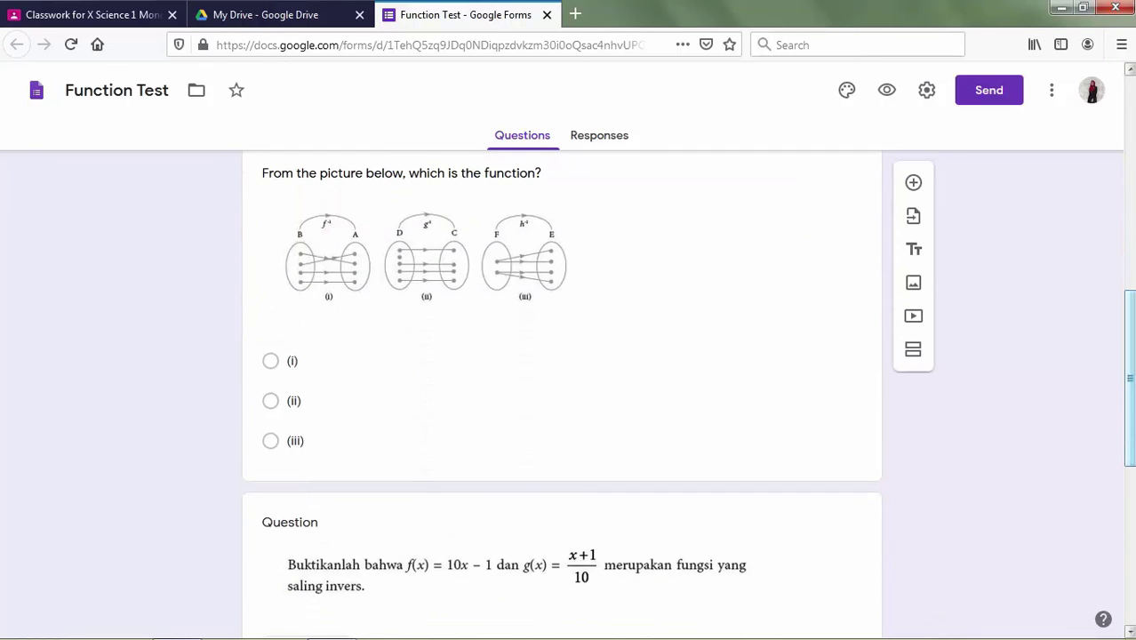
scroll(561, 396, up, 1)
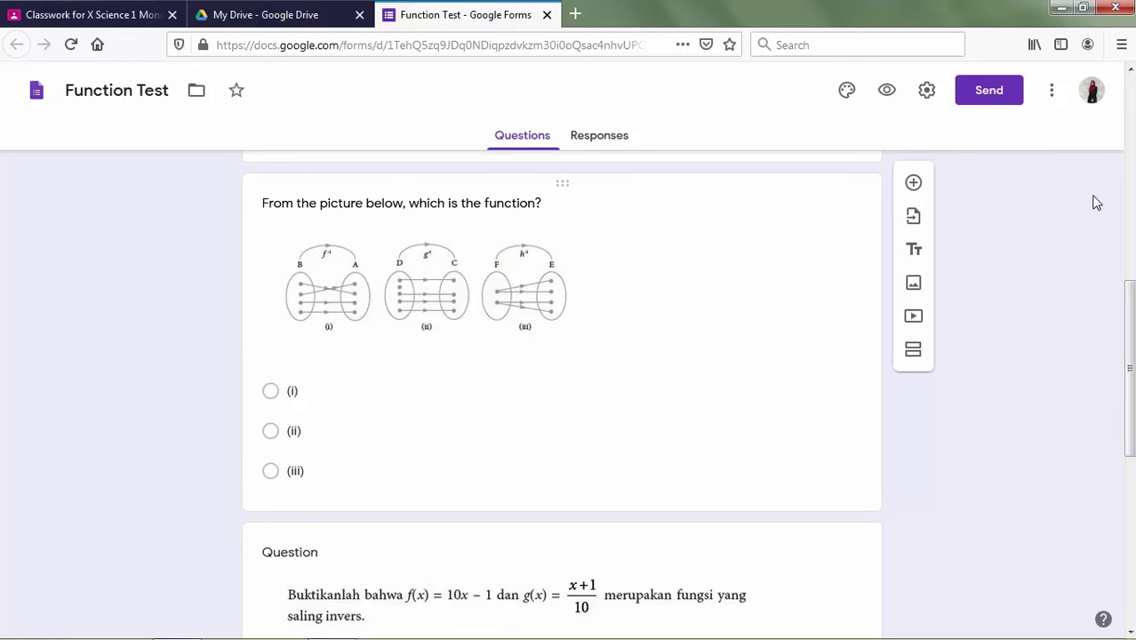
scroll(1096, 202, down, 4)
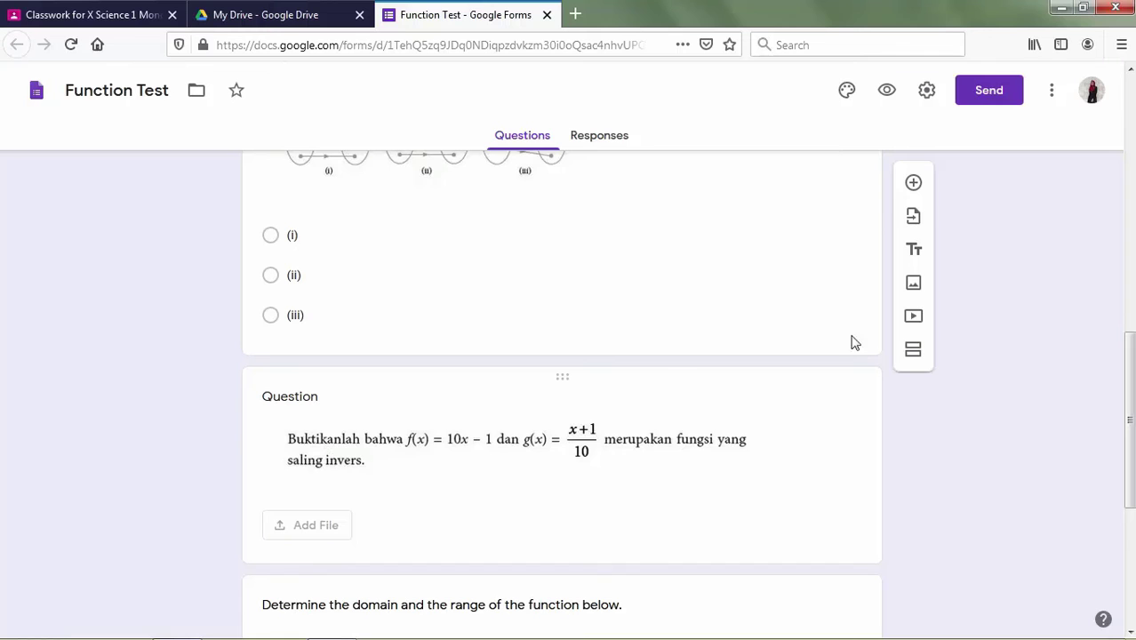
mouse_move(1129, 370)
mouse_down()
mouse_move(1131, 456)
mouse_move(1120, 363)
mouse_up()
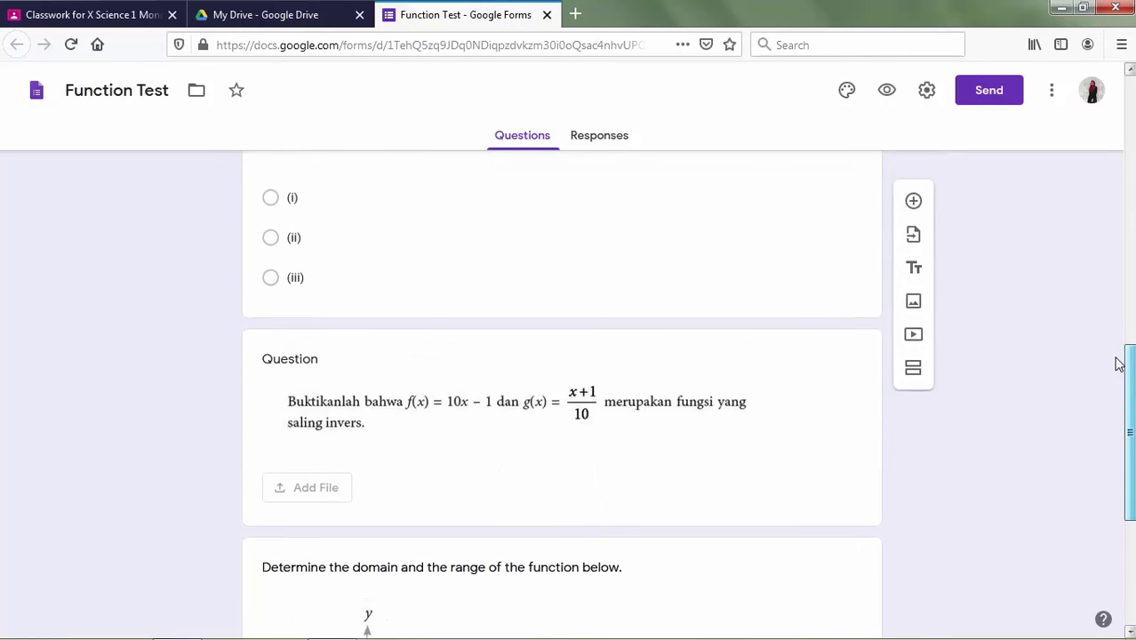
scroll(1120, 364, up, 2)
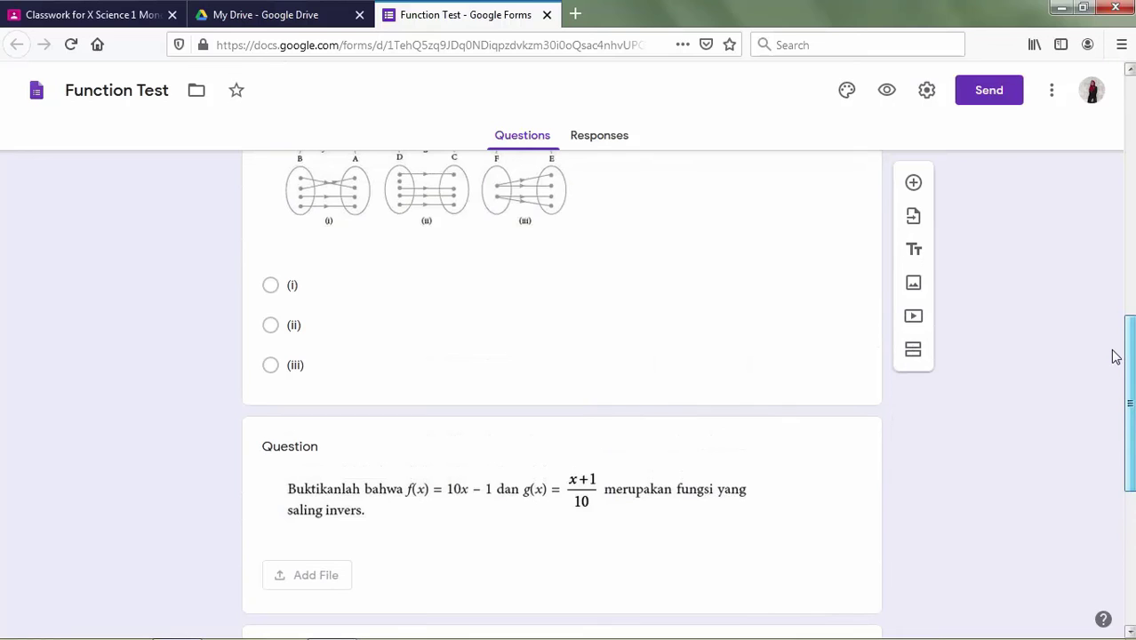
scroll(1116, 356, up, 1)
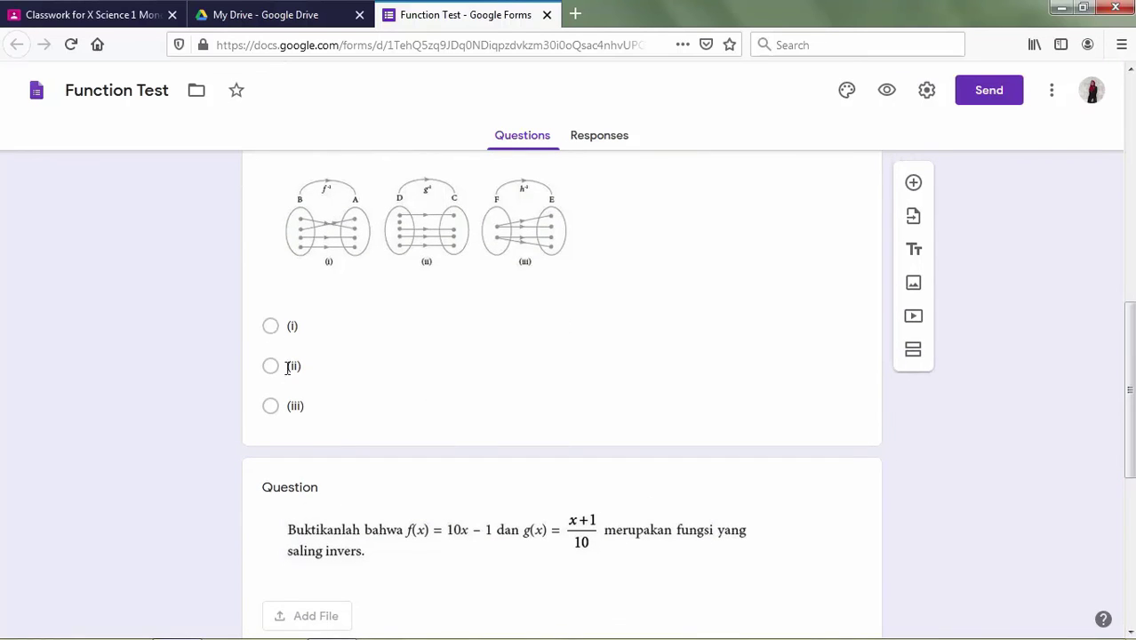
drag(1129, 395, 1067, 457)
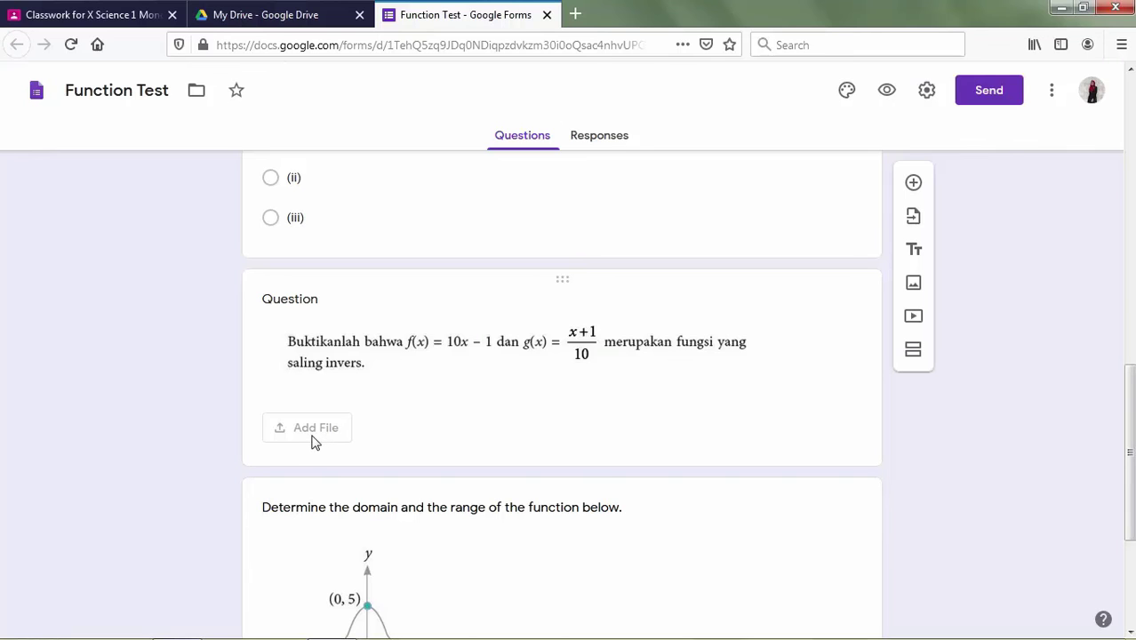
scroll(1130, 445, down, 2)
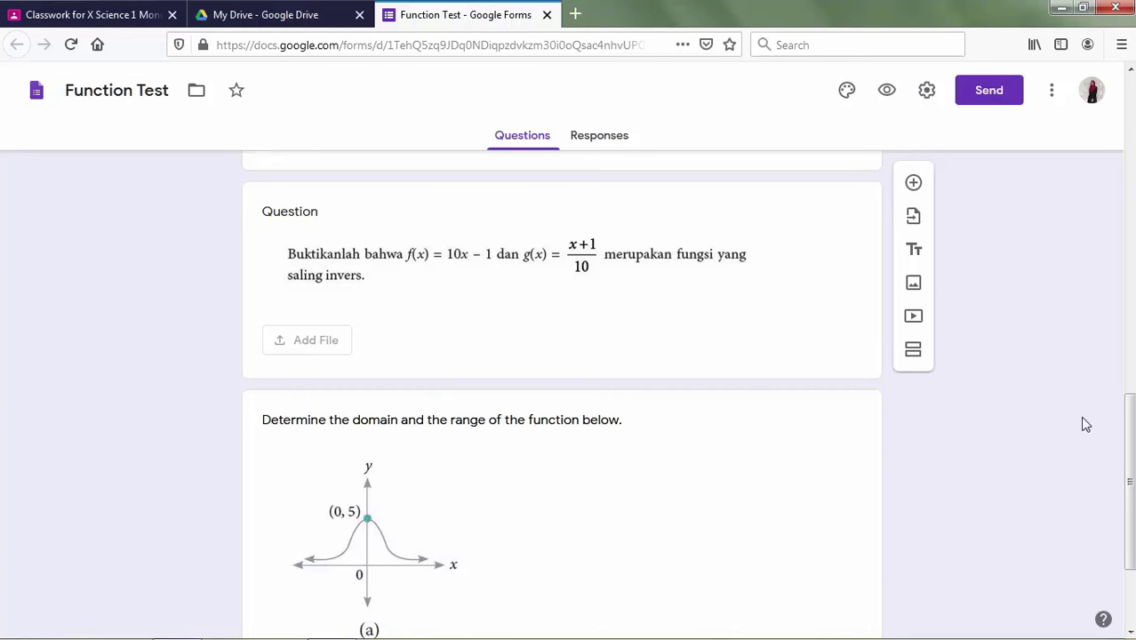
drag(1131, 464, 1133, 227)
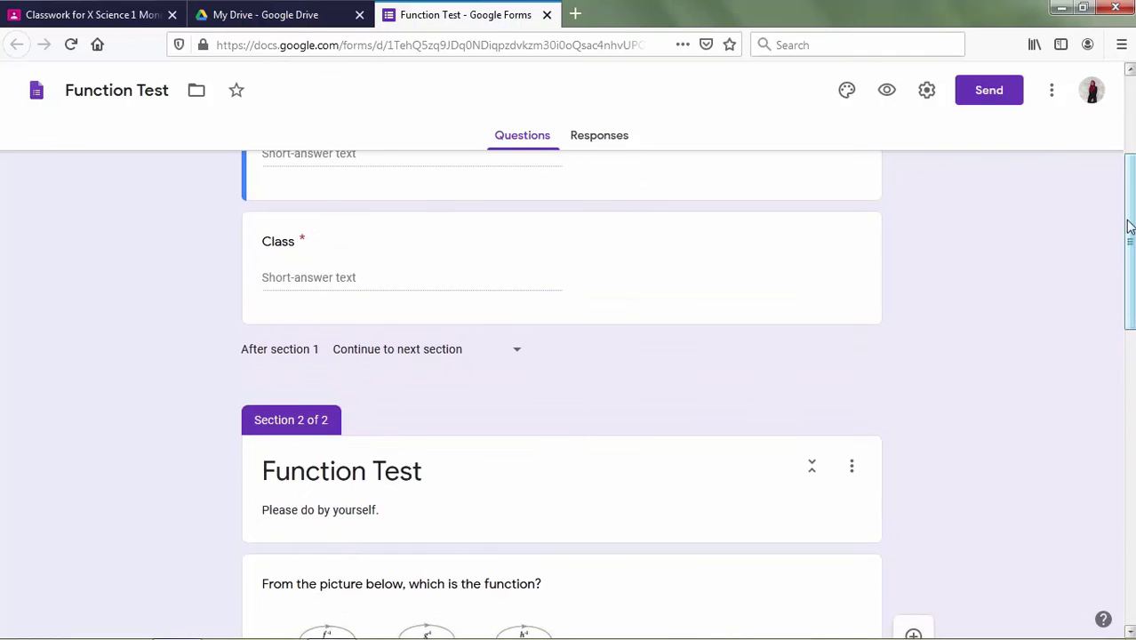
Copy the Function Test form's shareable link with the shortened URL option enabled.
click(1005, 96)
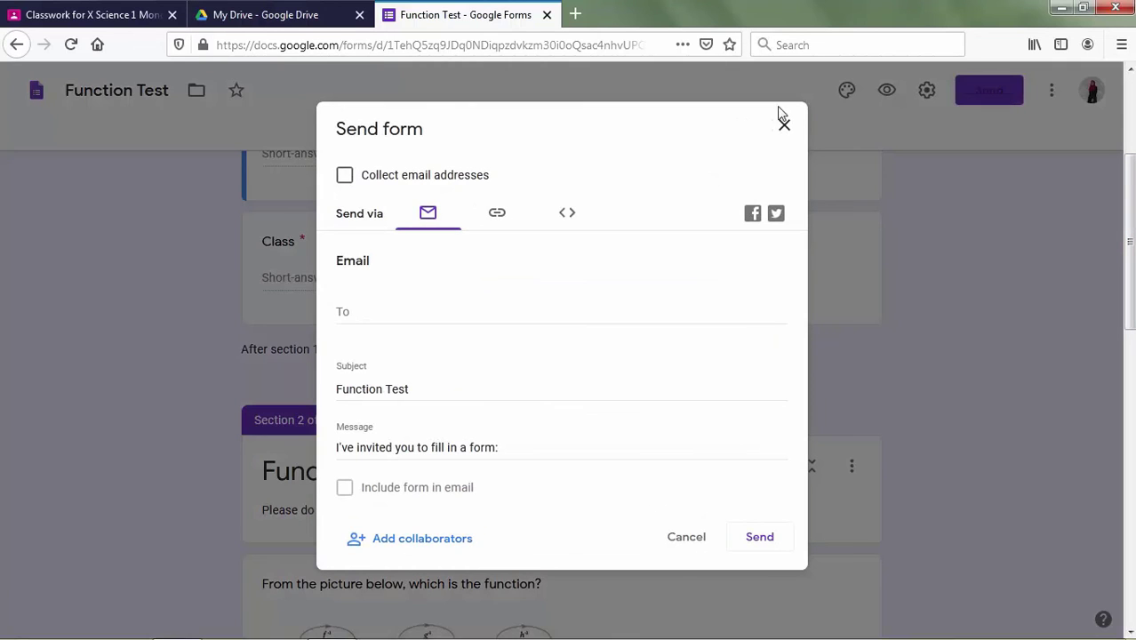
click(499, 222)
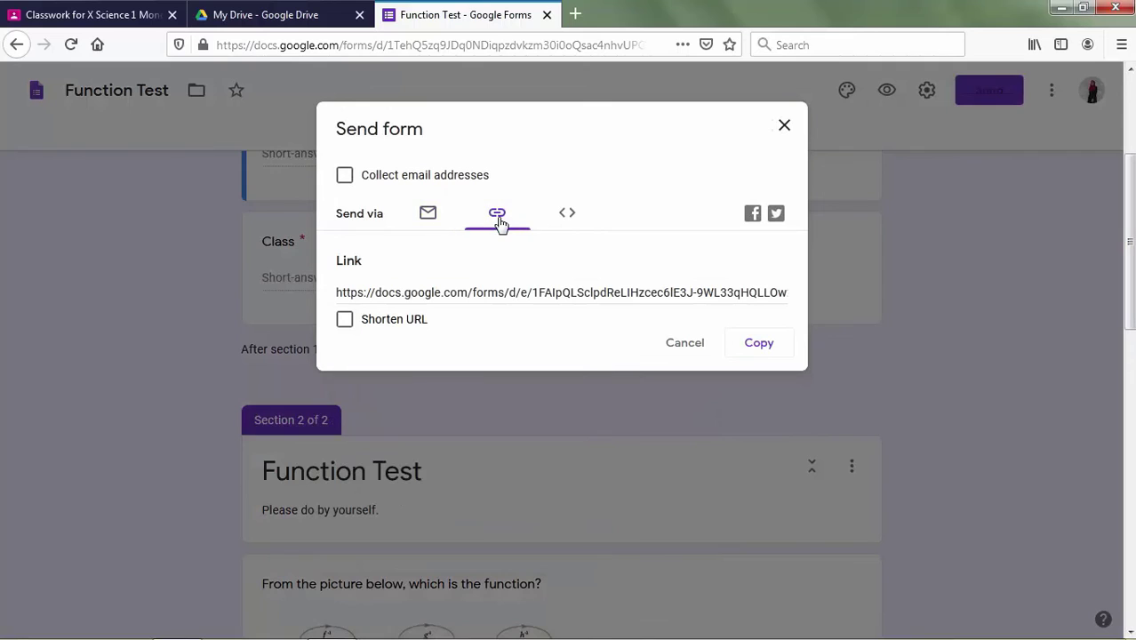
click(345, 322)
click(345, 322)
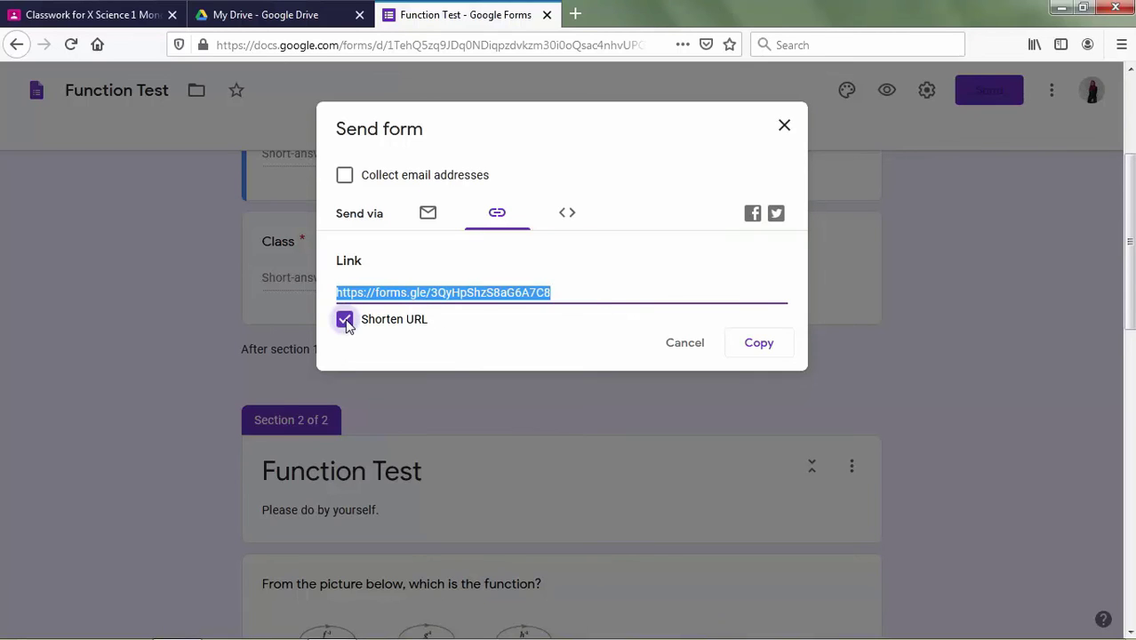
click(758, 344)
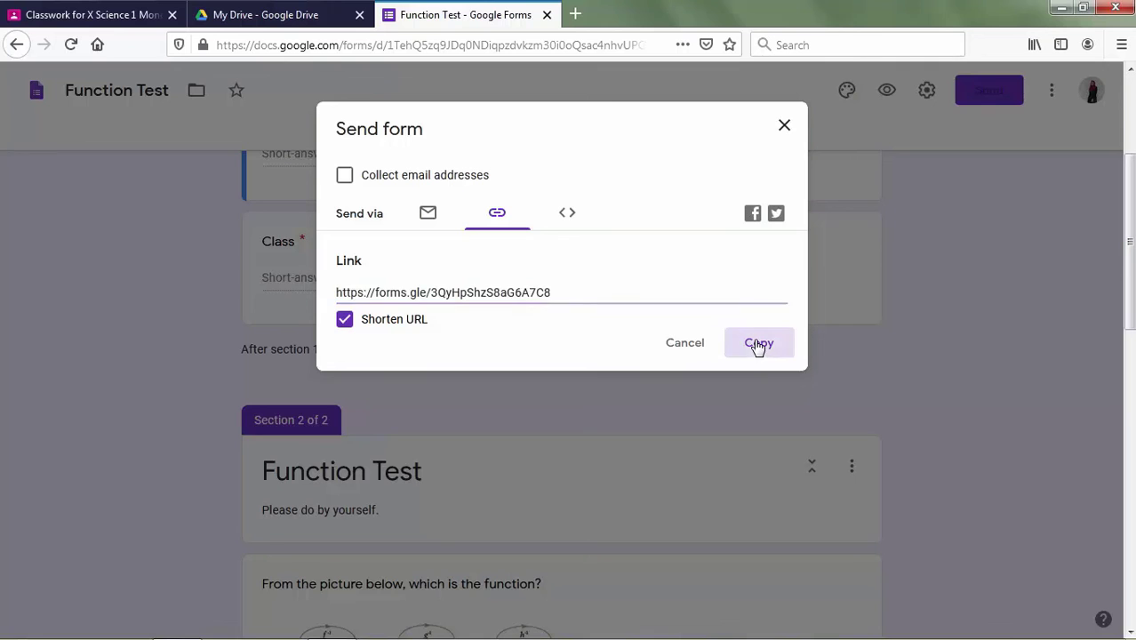
click(783, 127)
Switch back to Google Classroom and attach the copied form link to the Function Test question.
click(108, 8)
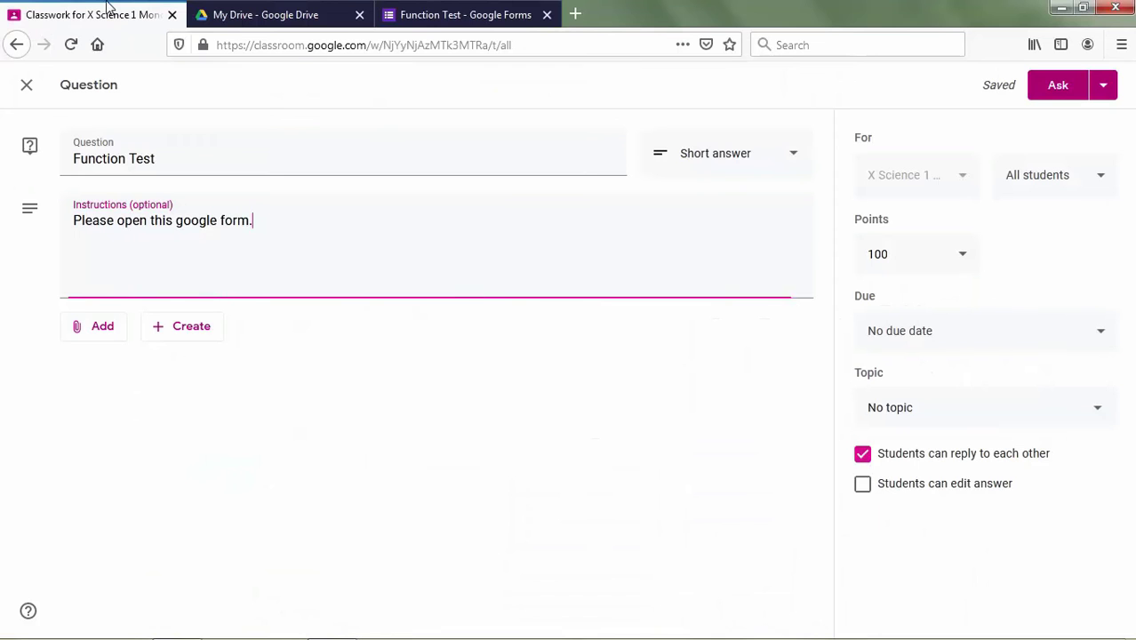
click(103, 336)
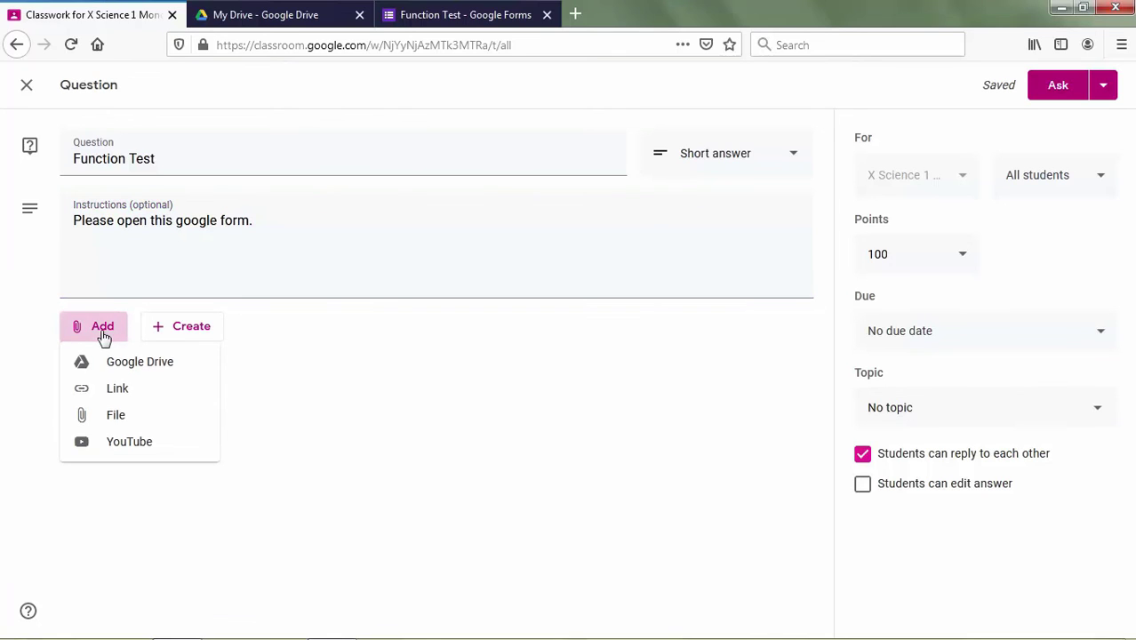
click(115, 402)
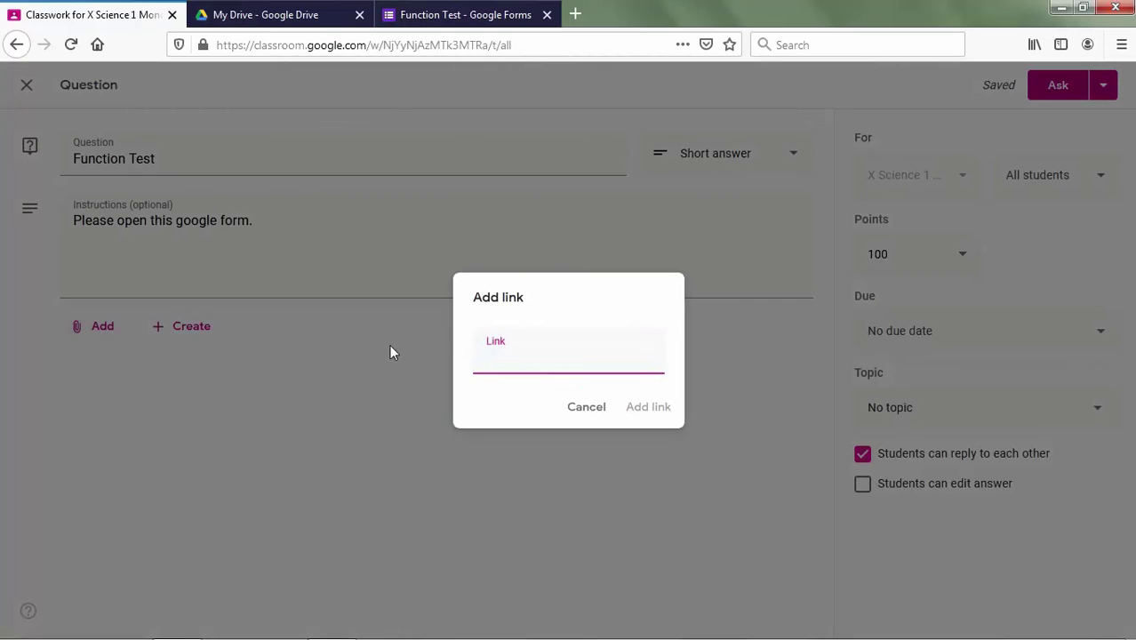
key(ctrl+v)
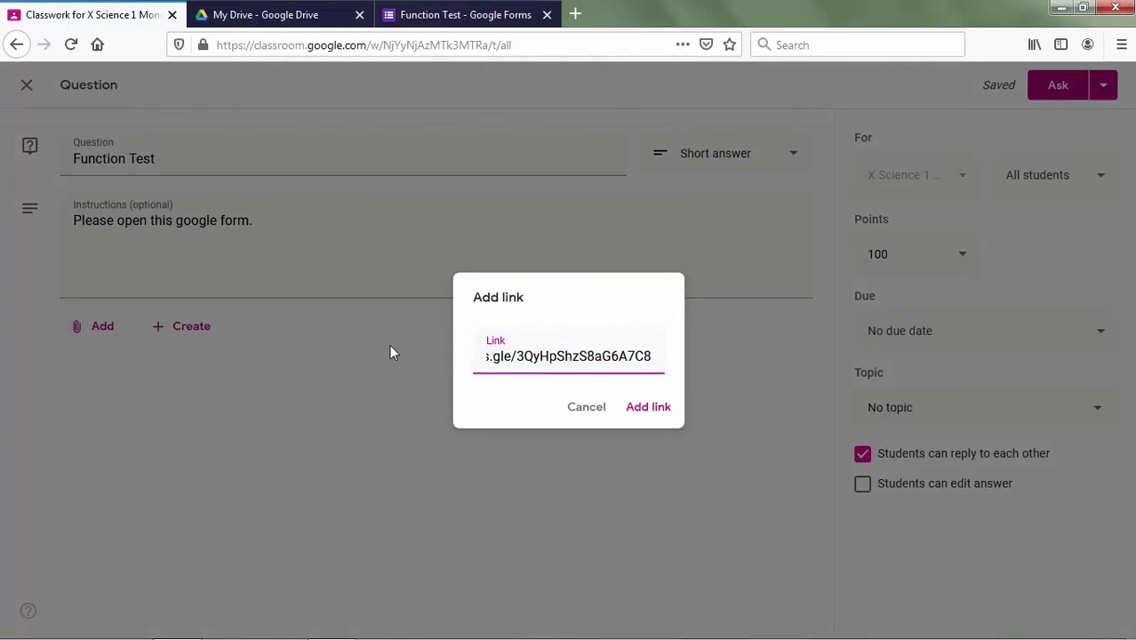
click(646, 413)
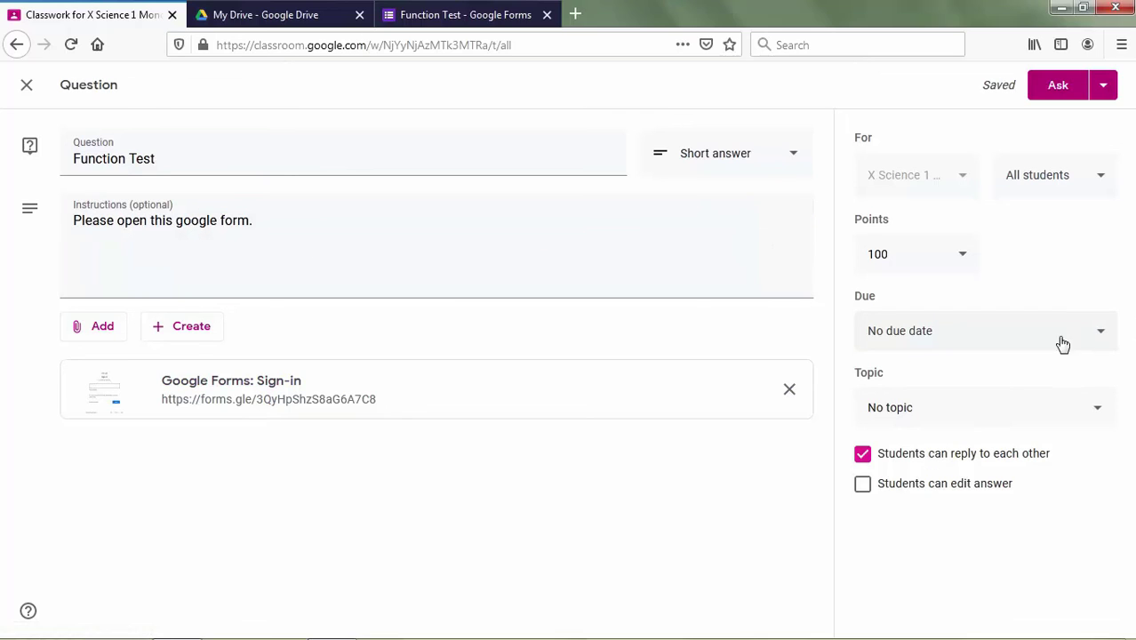
Set the Function Test question's due date to 2 Apr 2020 at 8:00 and post it to the class.
click(1103, 339)
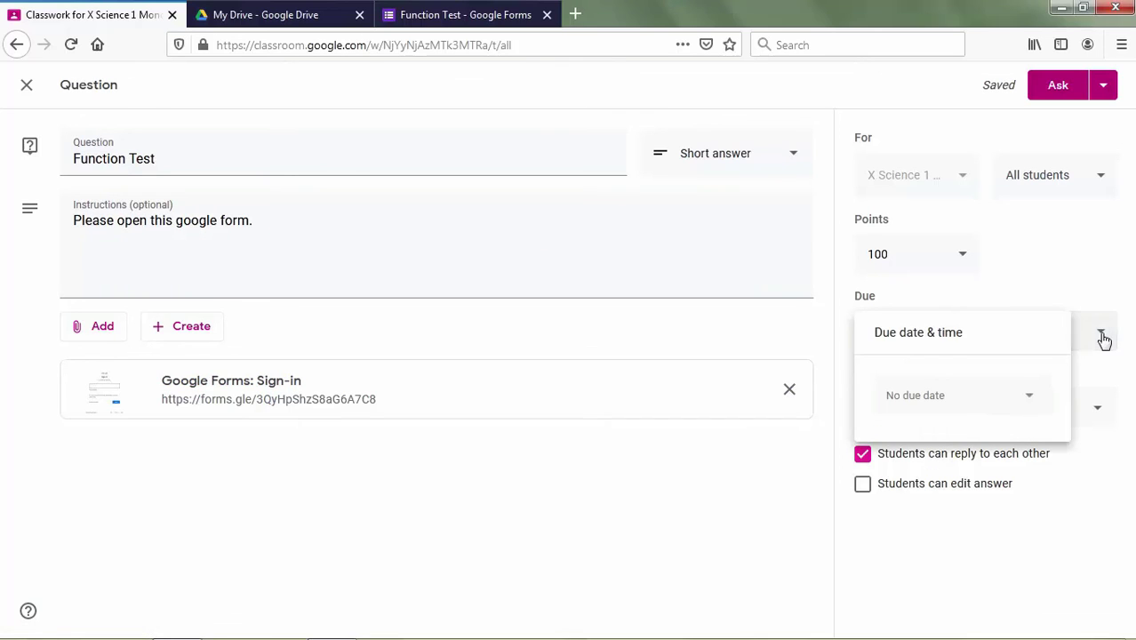
click(1029, 401)
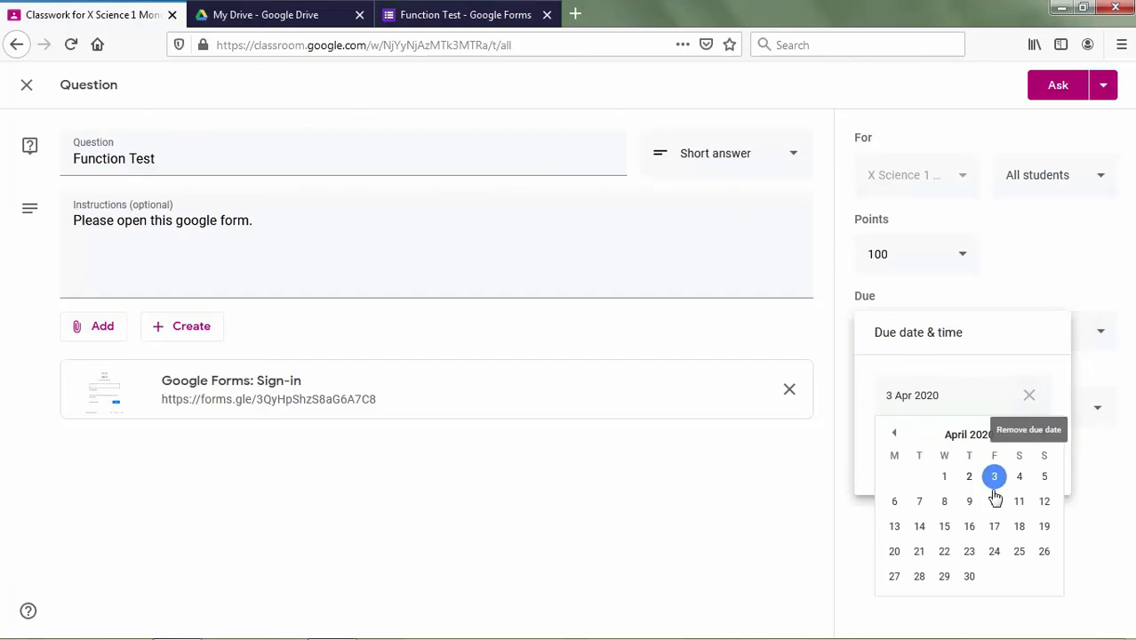
click(970, 480)
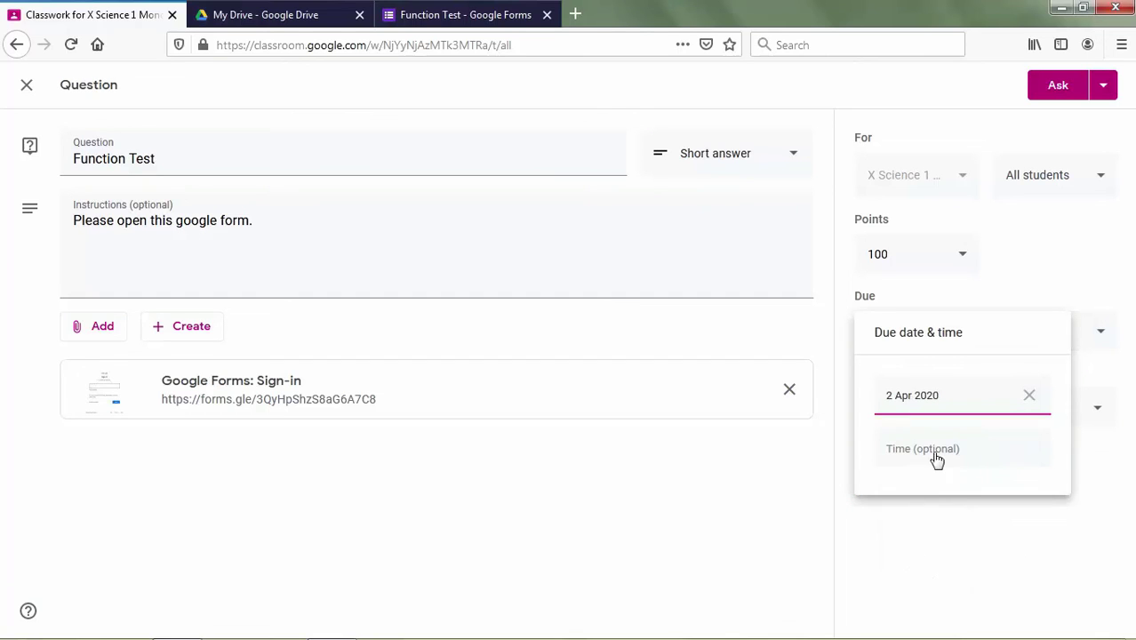
click(936, 457)
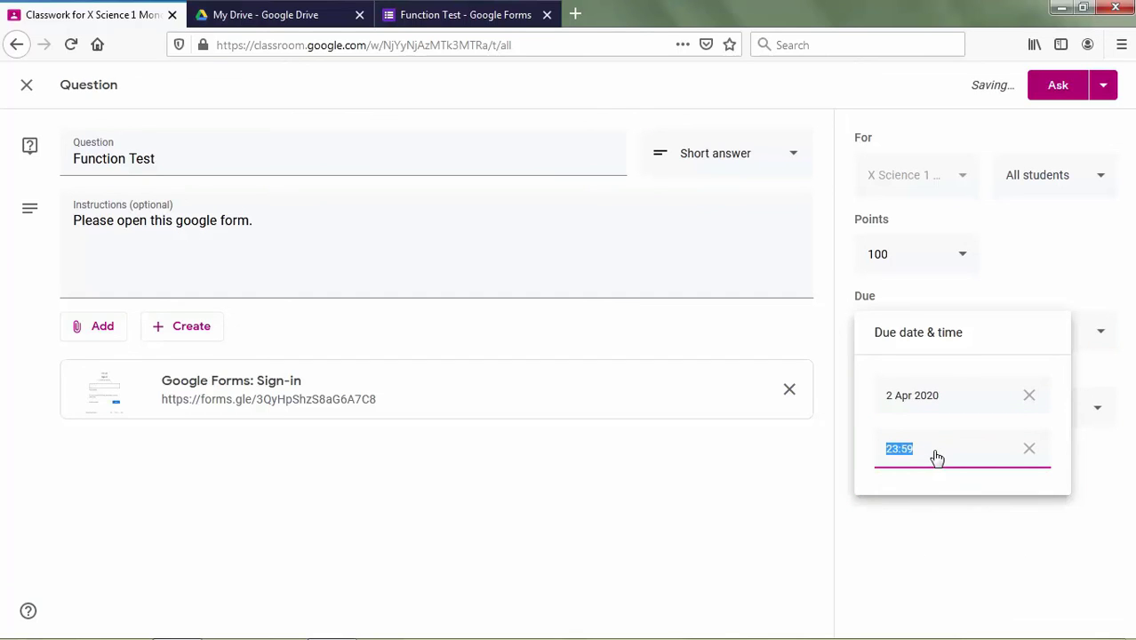
text(8)
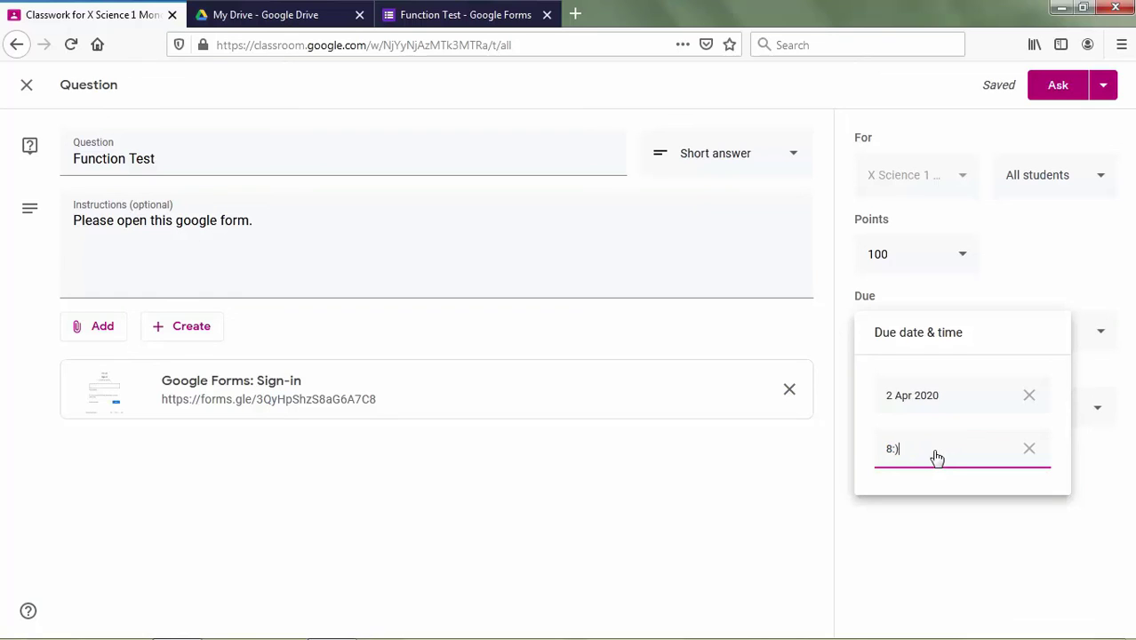
text(:00)
click(691, 573)
click(1058, 89)
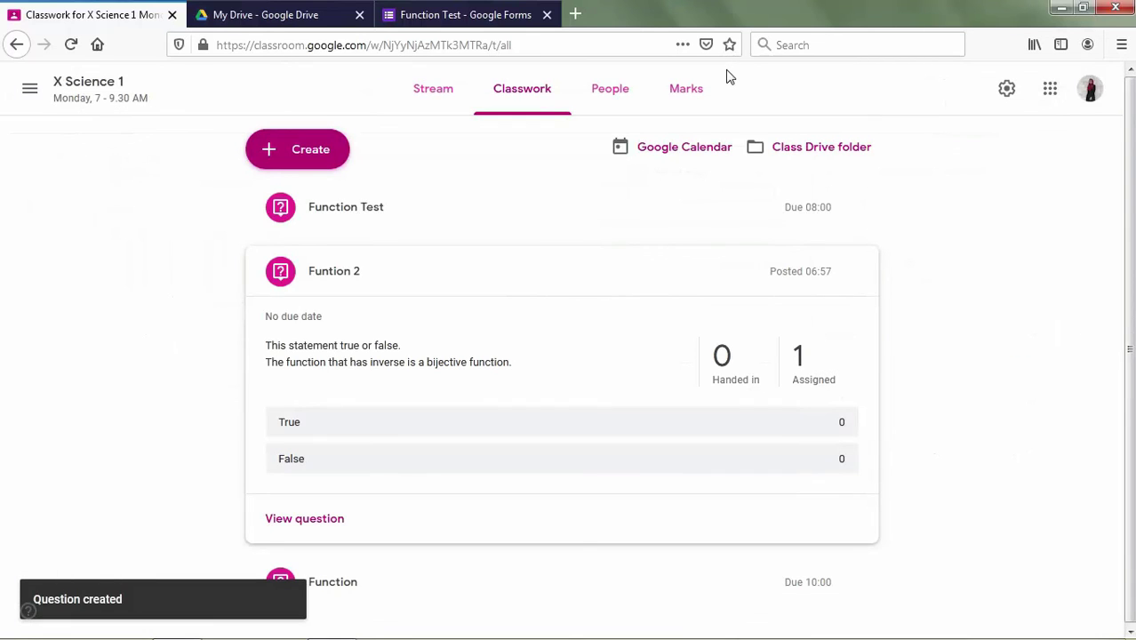
Open the posted Function Test question from the classwork and review its details and the students' answers.
click(476, 230)
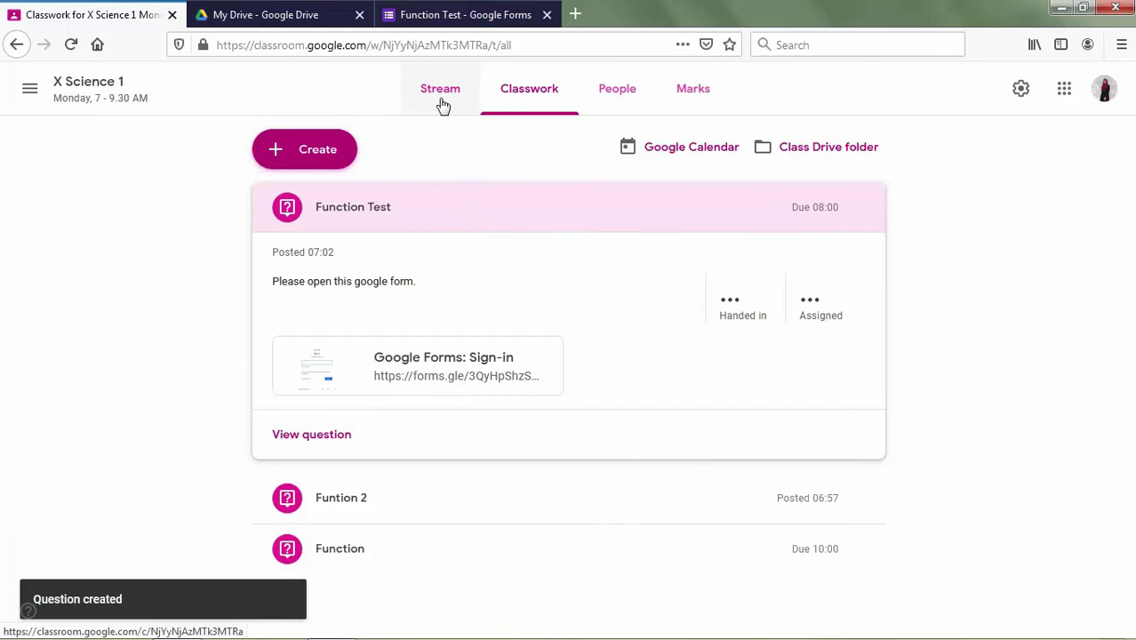
click(291, 435)
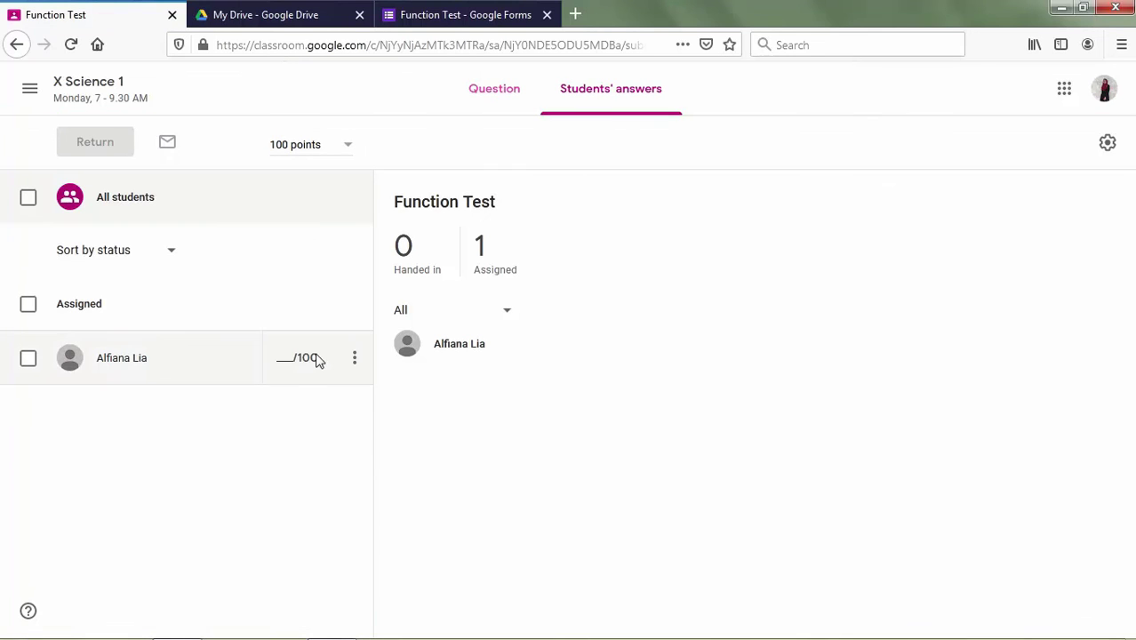
click(477, 106)
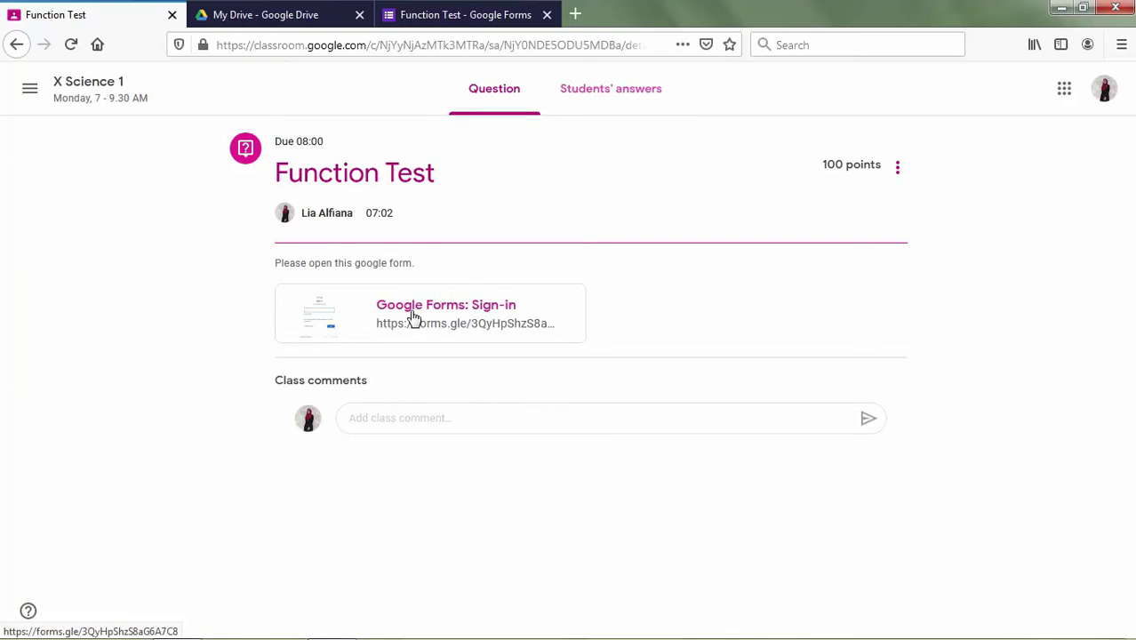
click(583, 106)
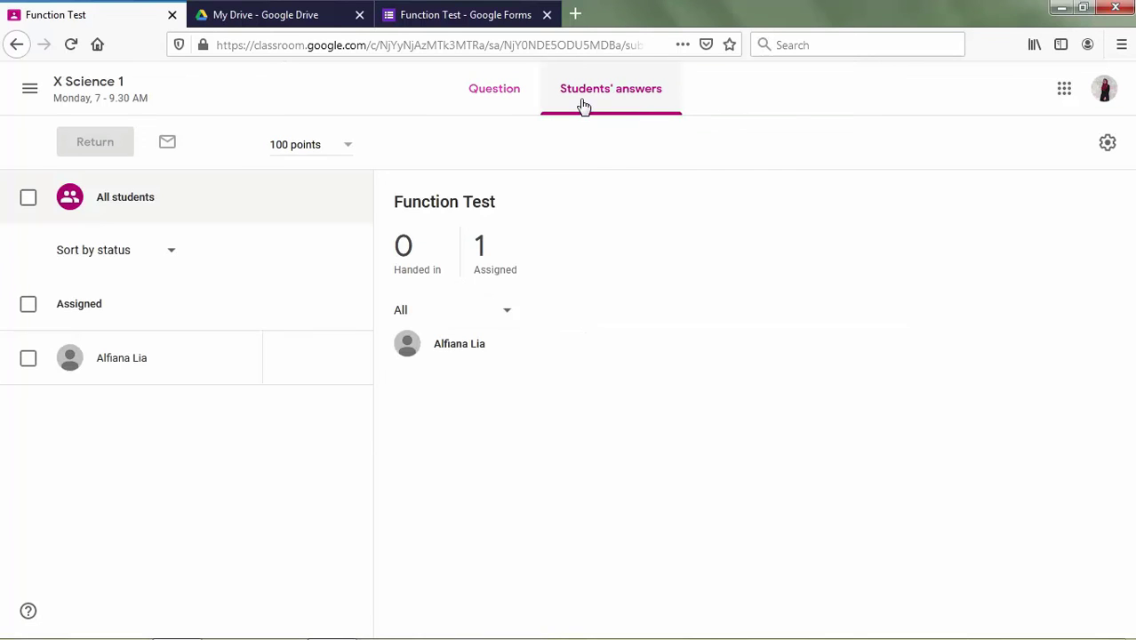
click(504, 102)
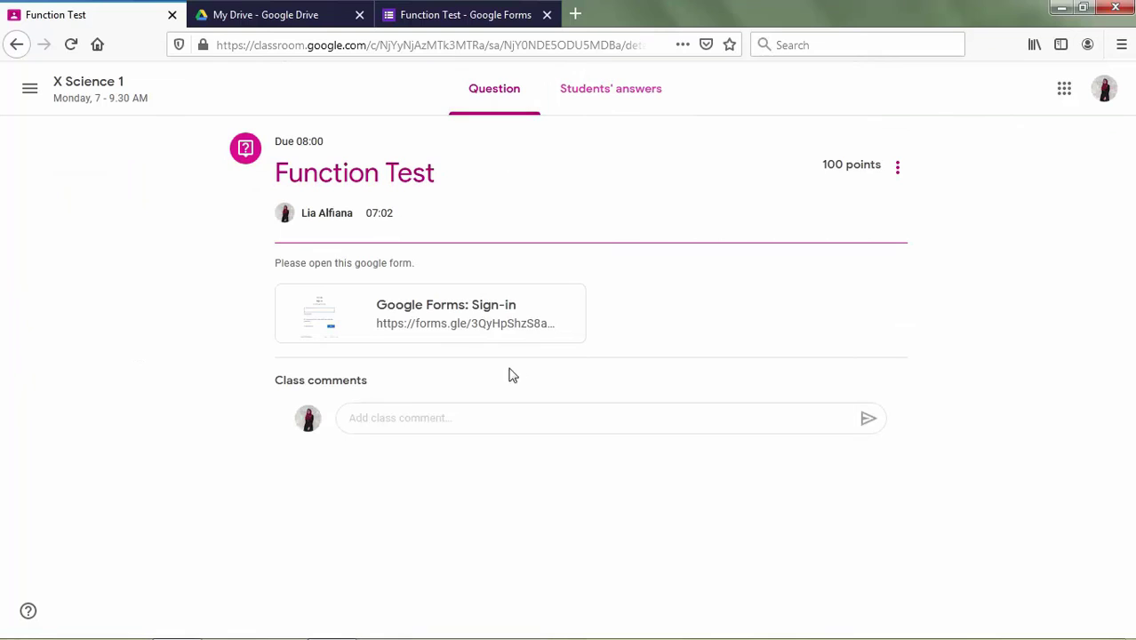
Check the Function Test form's responses in Google Forms, and return to Google Classroom to view the X Science 1 stream.
click(455, 9)
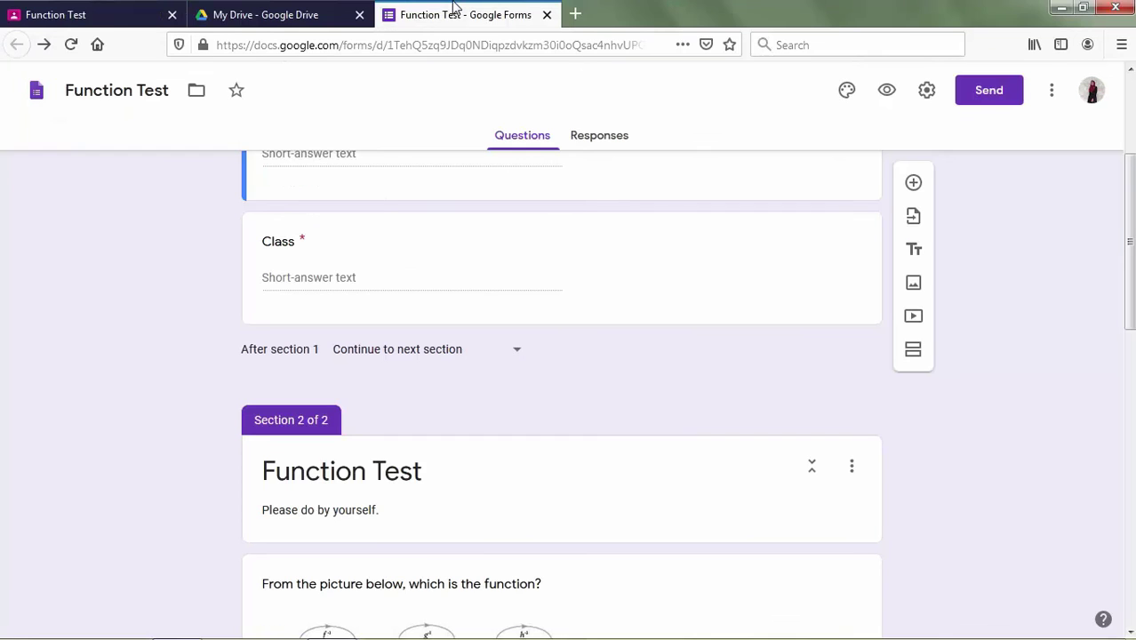
click(586, 149)
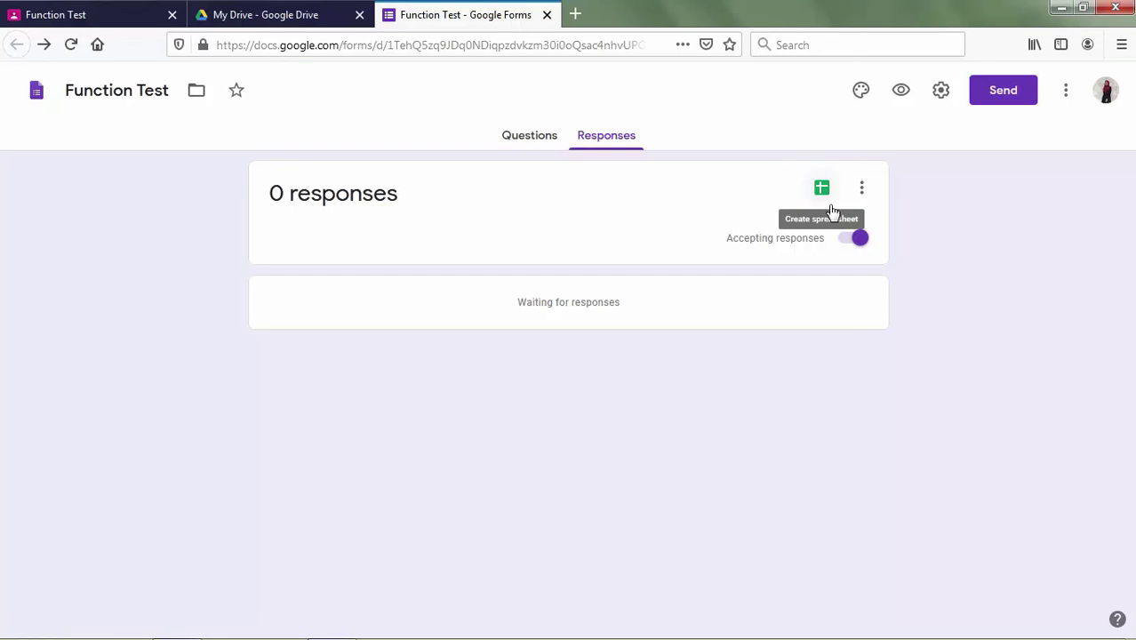
click(90, 9)
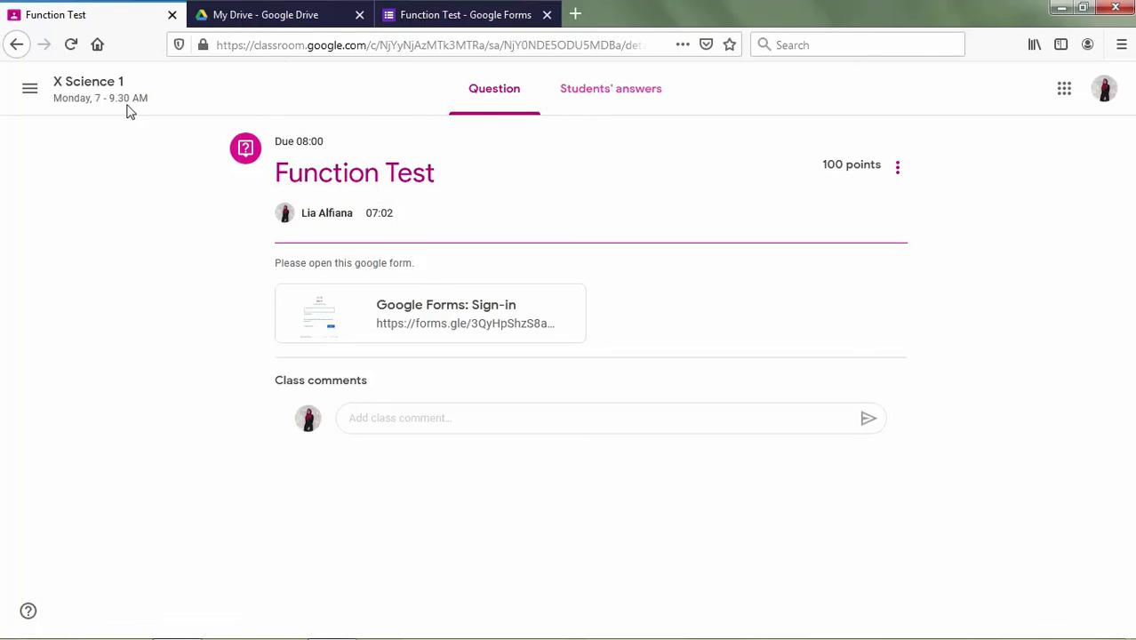
click(76, 84)
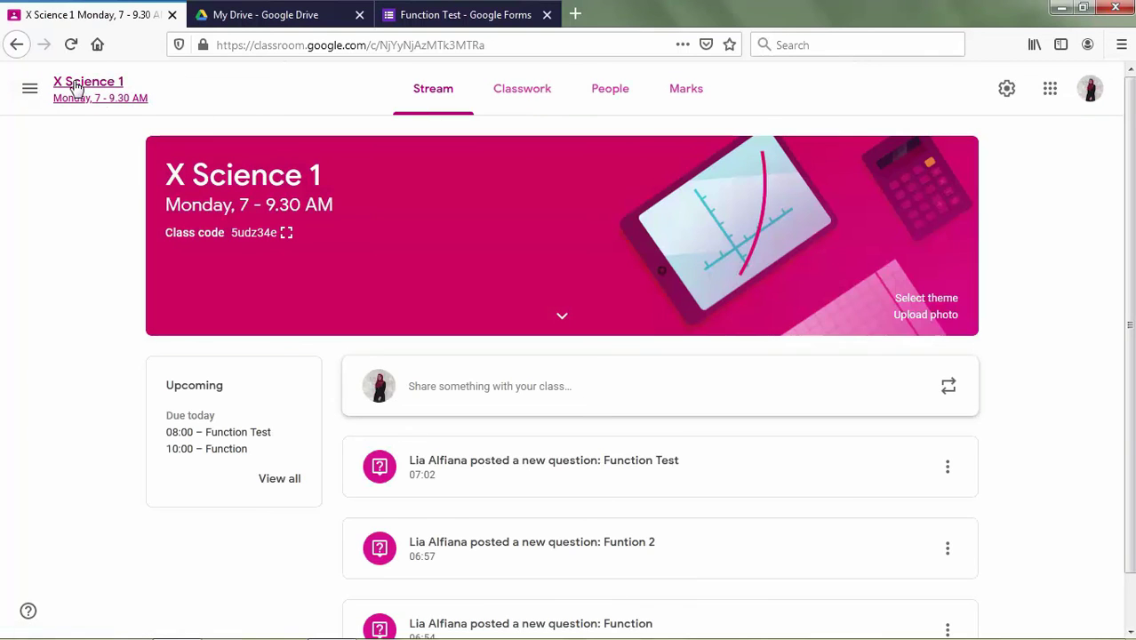
scroll(568, 359, down, 1)
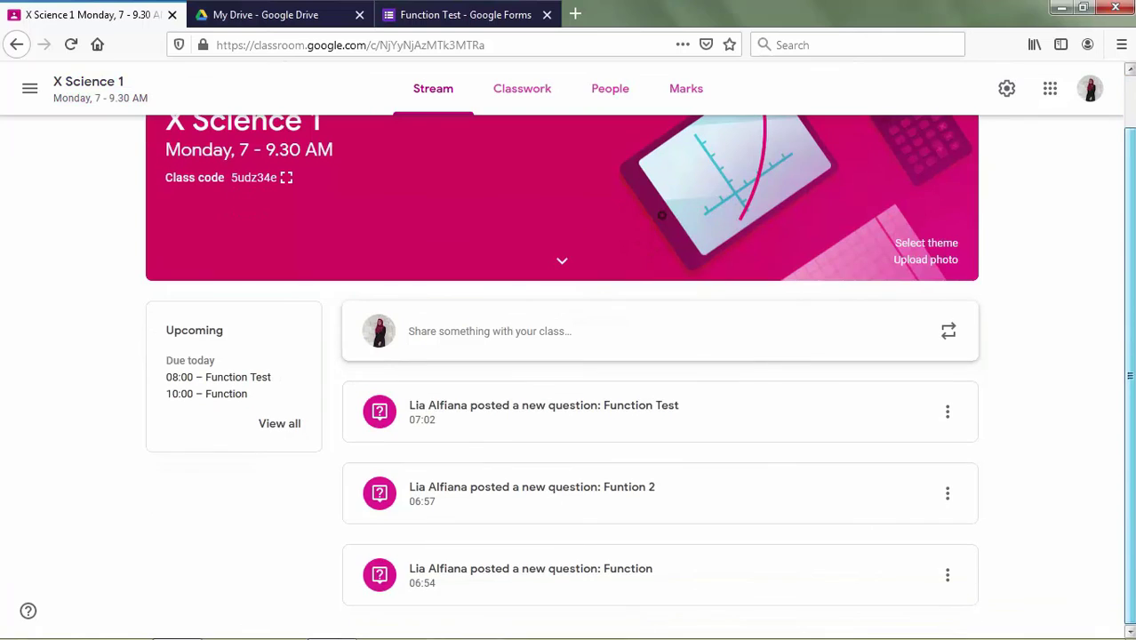